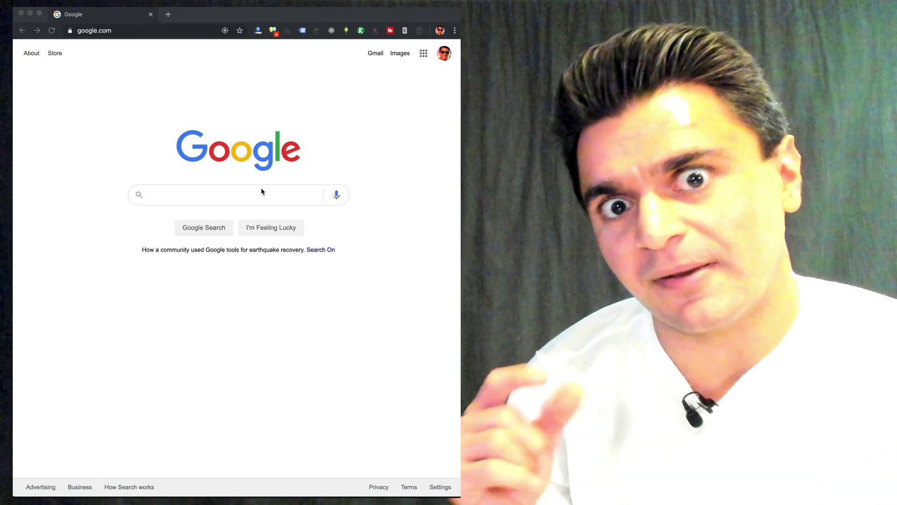
Step: Search 'roomba' and open iRobot's Roomba 960 shop page, selecting item number R960020
{"action": "left_click", "coordinate": [251, 192]}
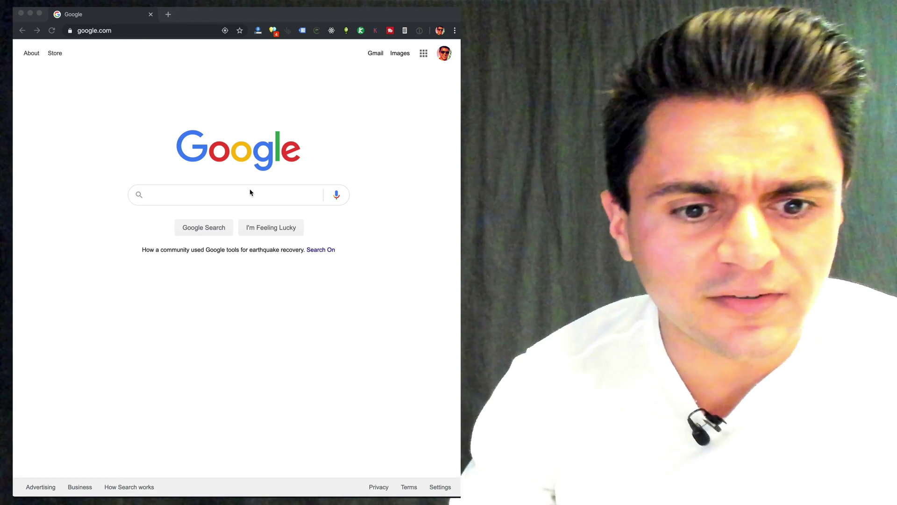
{"action": "type", "text": "roomba"}
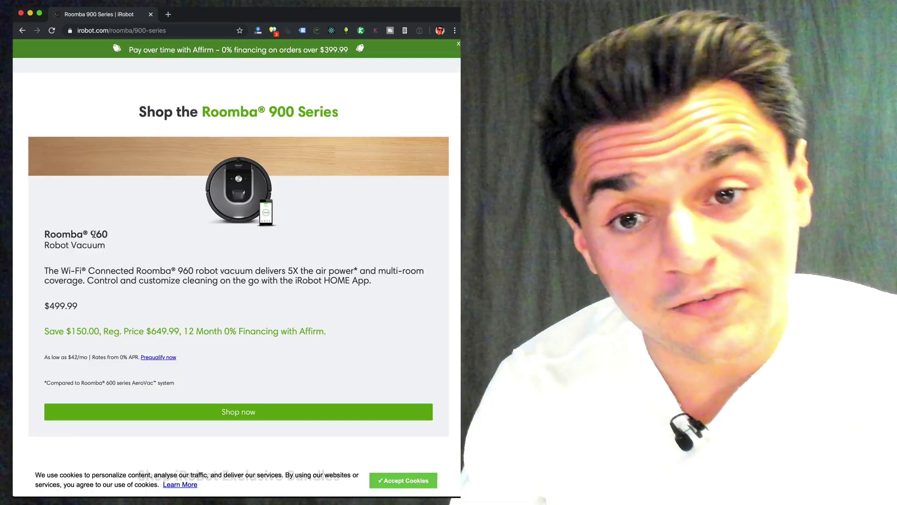
{"action": "double_click", "coordinate": [94, 234]}
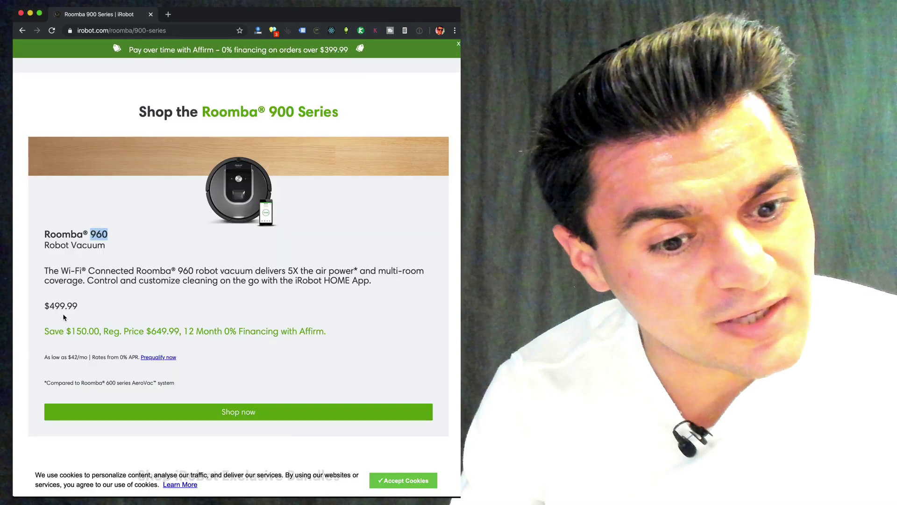
{"action": "left_click", "coordinate": [149, 405]}
{"action": "left_click", "coordinate": [150, 406]}
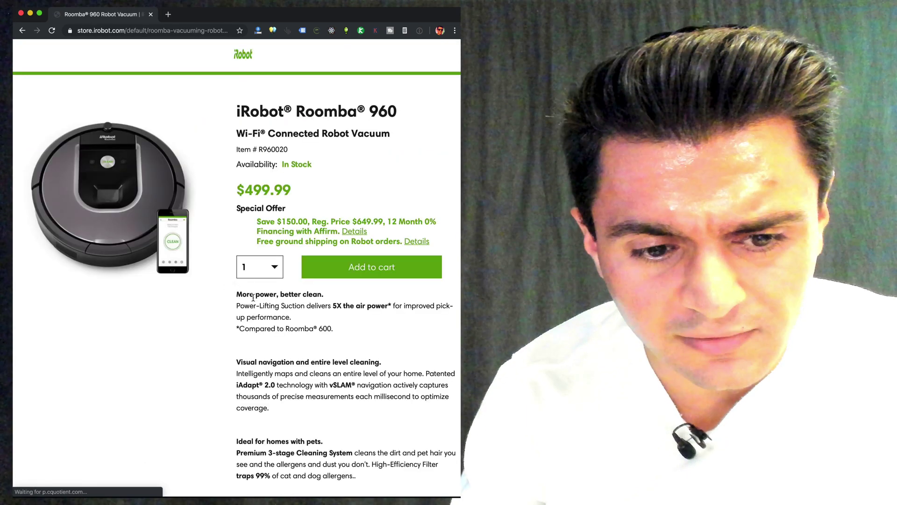
{"action": "double_click", "coordinate": [281, 149]}
{"action": "key", "text": "super+c"}
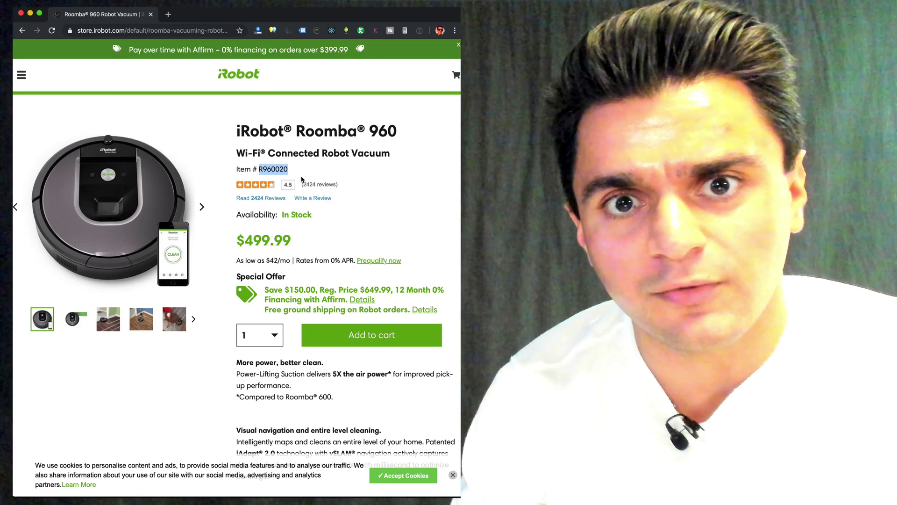
Step: Search 'bestbuy R960020' in a new tab and open the Best Buy product result
{"action": "left_click", "coordinate": [168, 15]}
{"action": "type", "text": "bestbuy"}
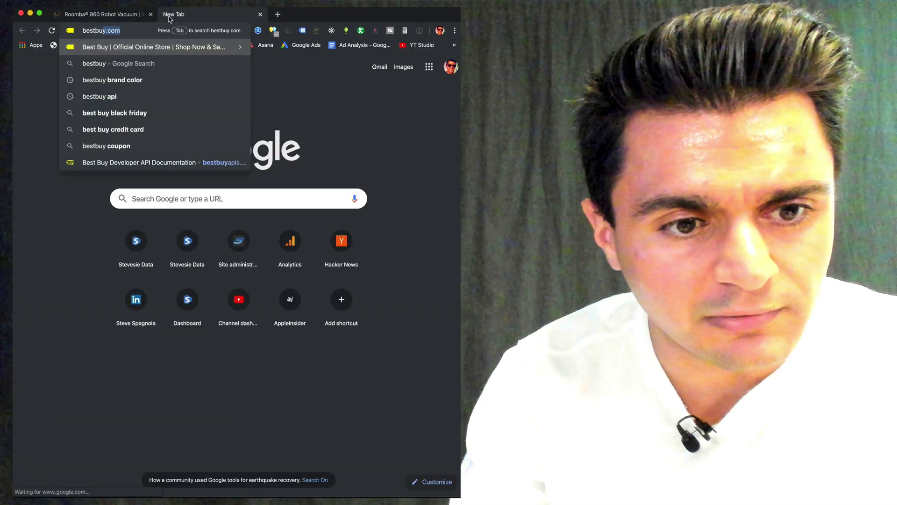
{"action": "key", "text": "super+v"}
{"action": "key", "text": "Return"}
{"action": "left_click", "coordinate": [117, 138]}
Step: Search 'home depot R960020' in another new tab
{"action": "left_click", "coordinate": [278, 15]}
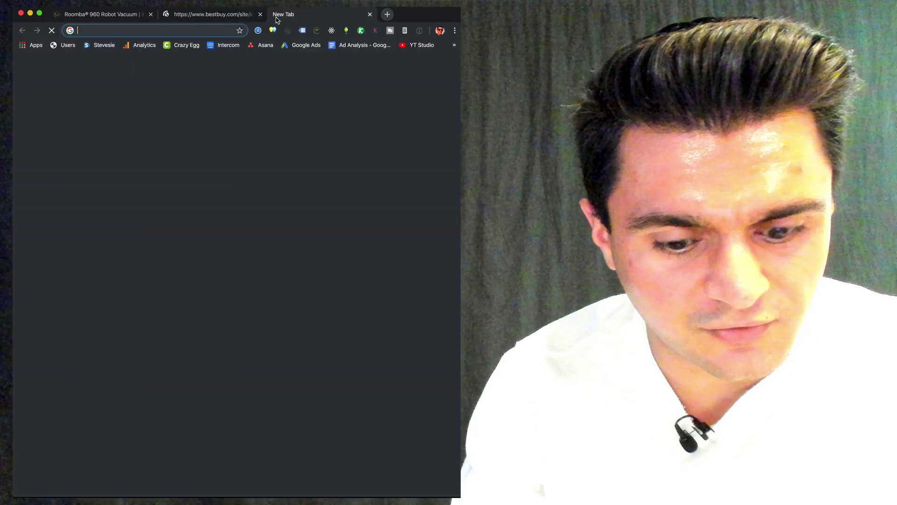
{"action": "type", "text": "home depot"}
{"action": "key", "text": "super+v"}
{"action": "key", "text": "Return"}
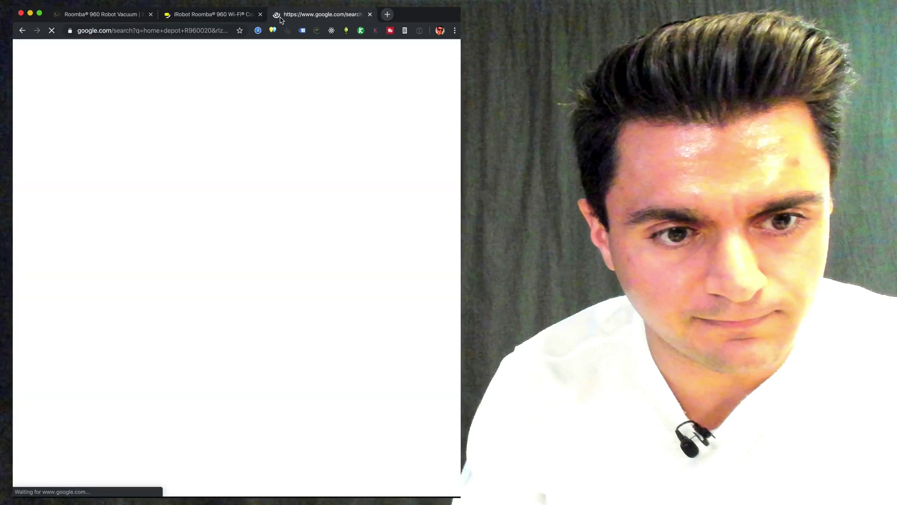
Step: Search 'lowes R960020' in a new tab and open the Lowe's Roomba 960 page
{"action": "left_click", "coordinate": [387, 14]}
{"action": "type", "text": "lowe"}
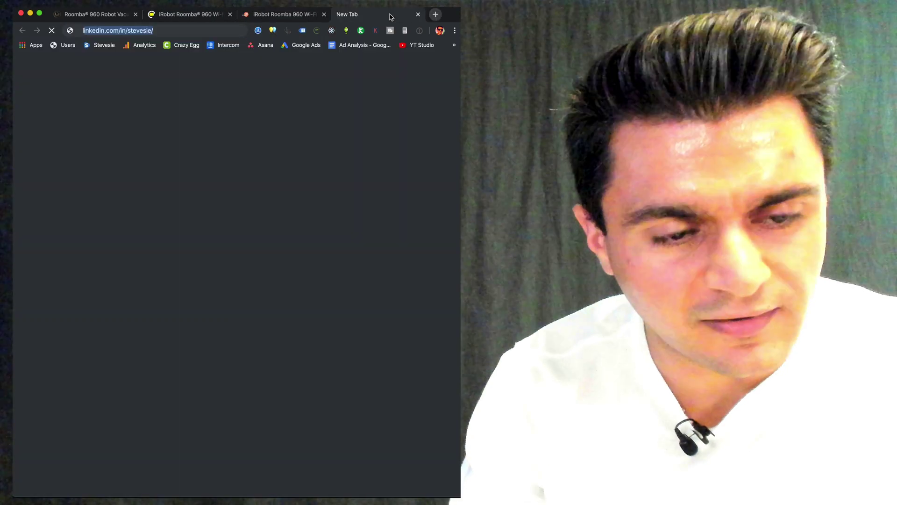
{"action": "type", "text": "s"}
{"action": "key", "text": "super+v"}
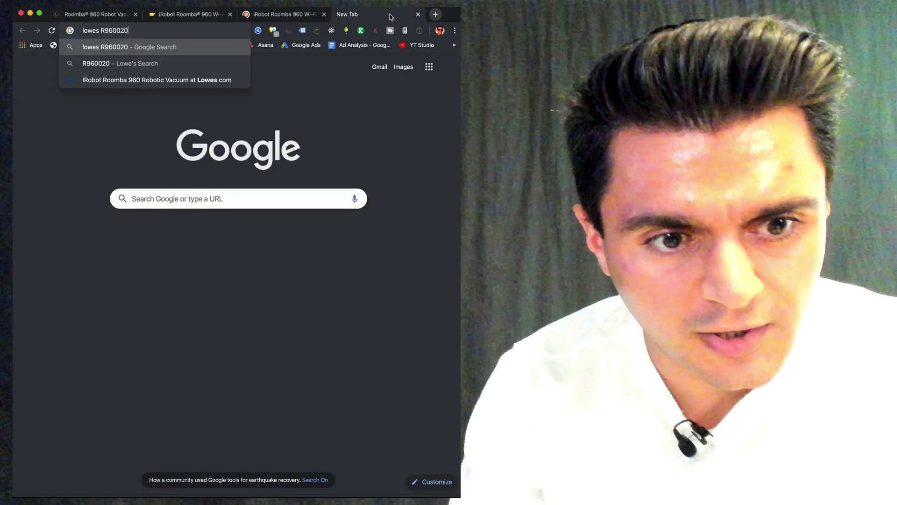
{"action": "key", "text": "Return"}
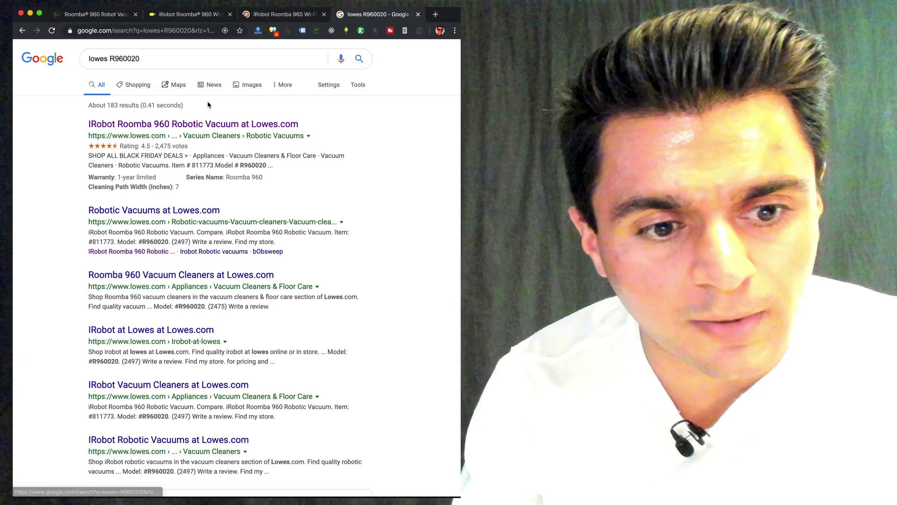
{"action": "left_click", "coordinate": [189, 125]}
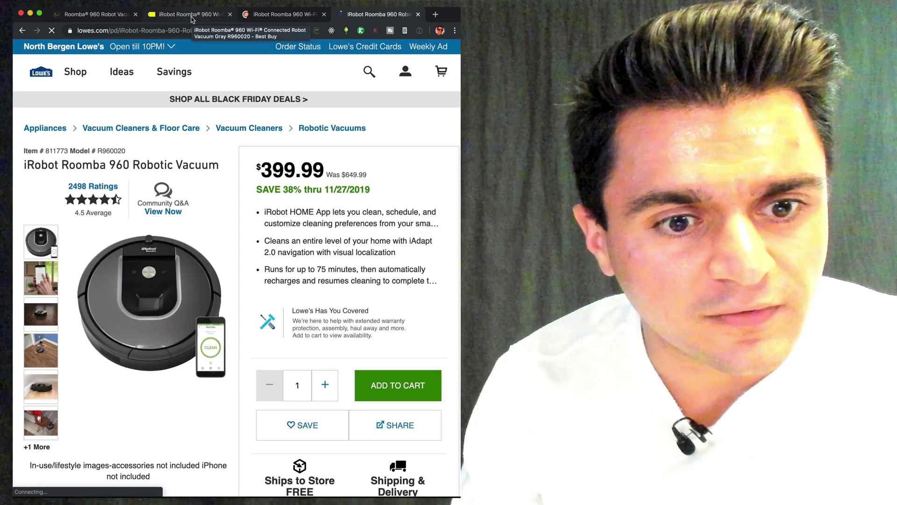
Step: Decline Best Buy's feedback survey and compare the Best Buy and Home Depot model numbers
{"action": "left_click", "coordinate": [191, 18]}
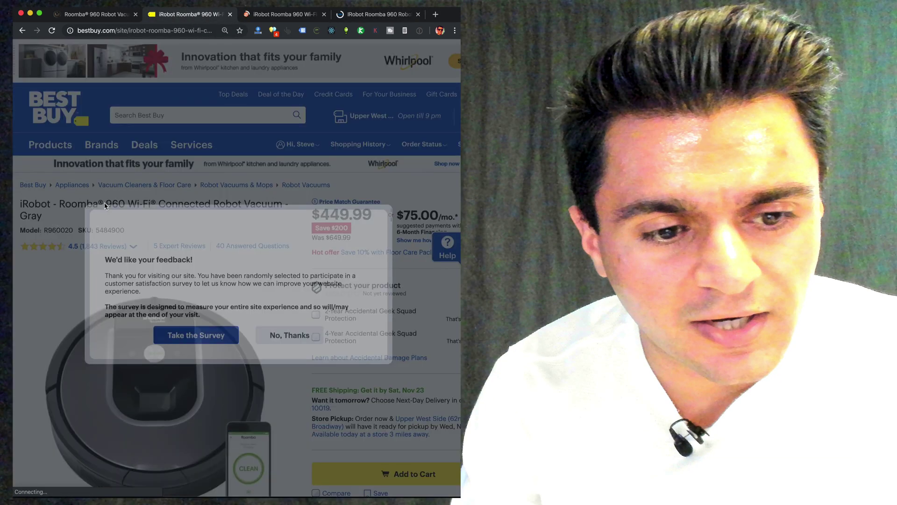
{"action": "left_click", "coordinate": [274, 335]}
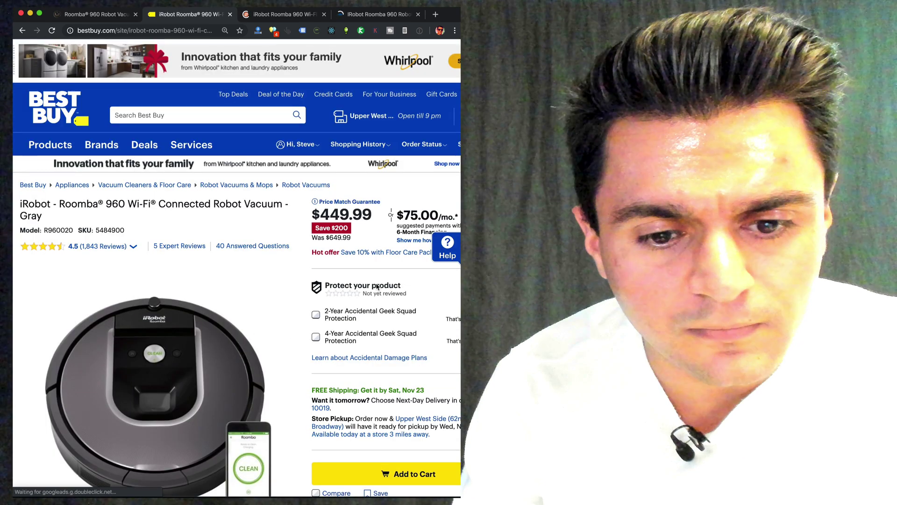
{"action": "double_click", "coordinate": [59, 230]}
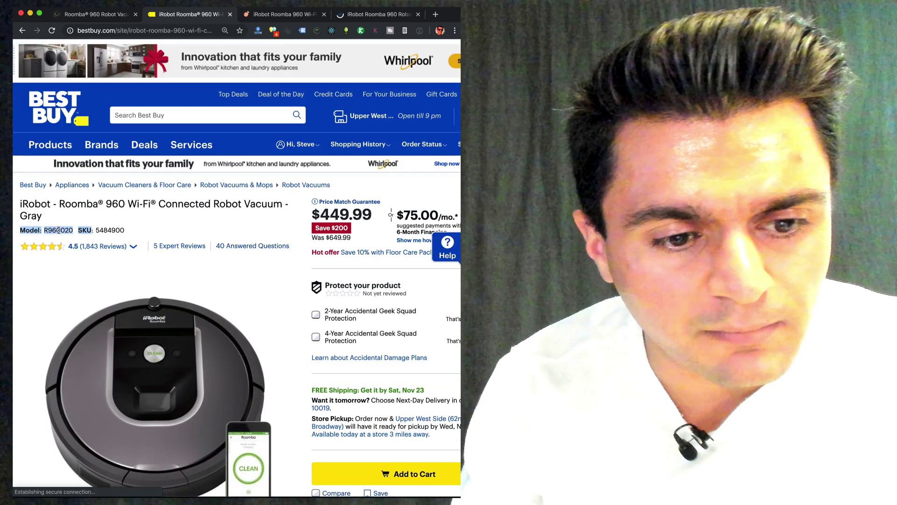
{"action": "key", "text": "ctrl+Tab"}
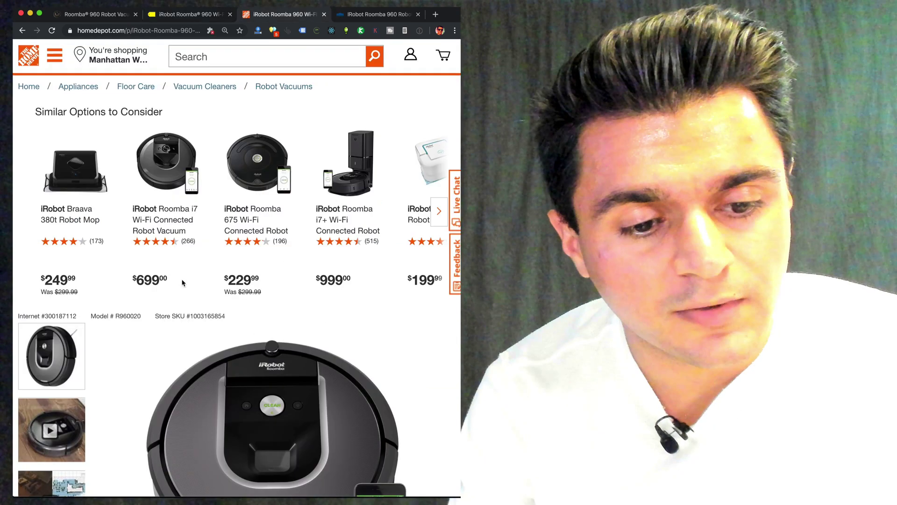
{"action": "double_click", "coordinate": [133, 316]}
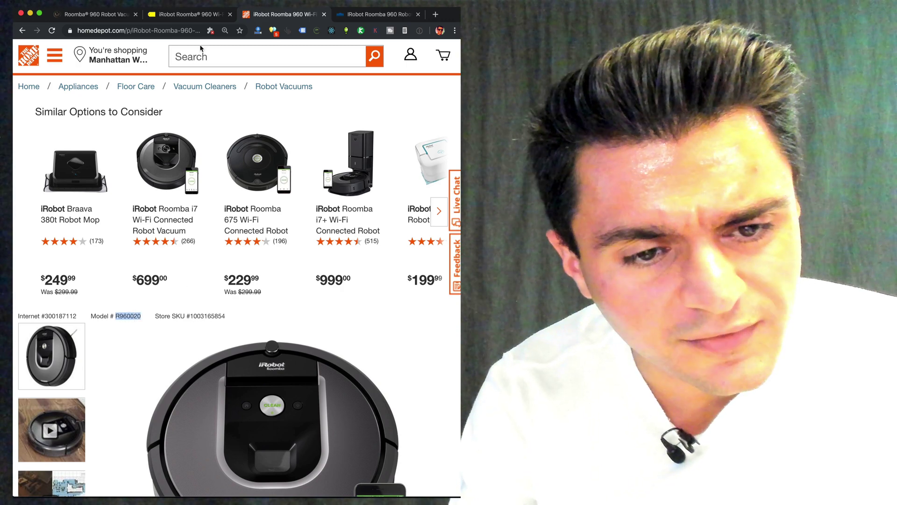
{"action": "left_click", "coordinate": [191, 17]}
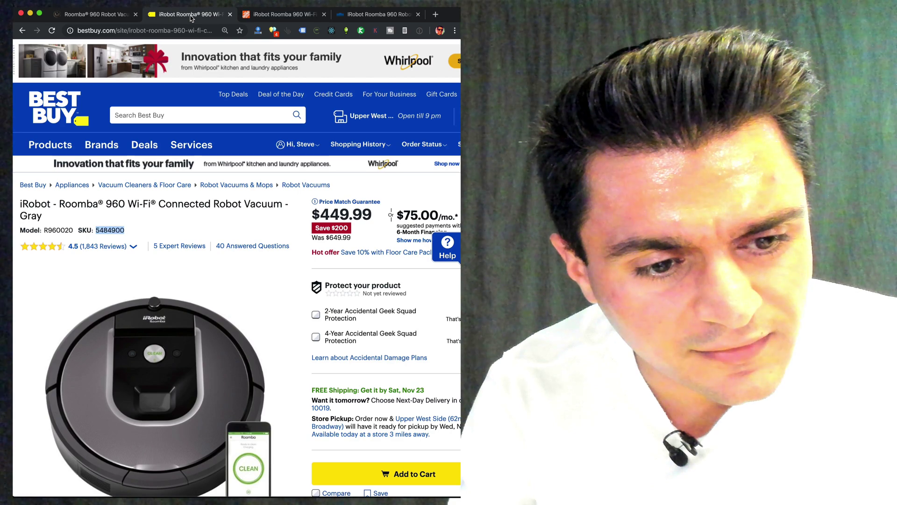
{"action": "left_click", "coordinate": [261, 16]}
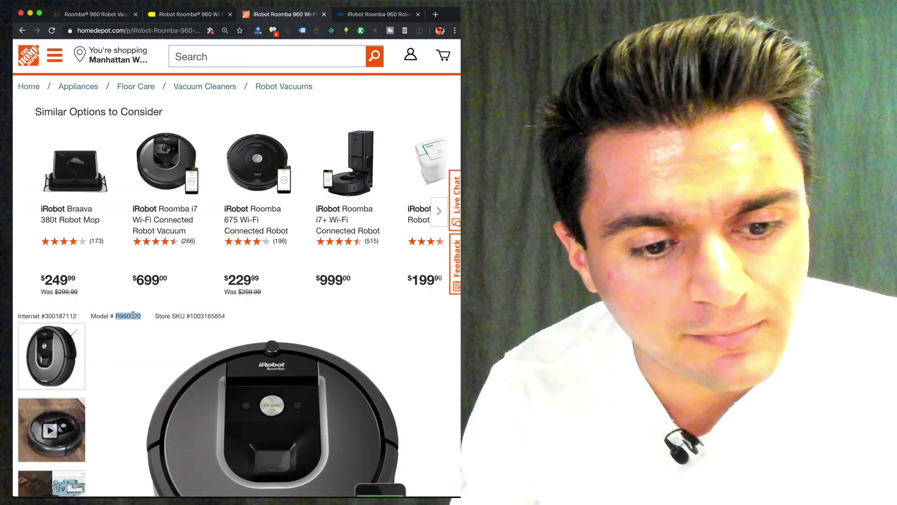
Step: Confirm model R960020 and item number 811773 on the Lowe's page
{"action": "left_click", "coordinate": [361, 19]}
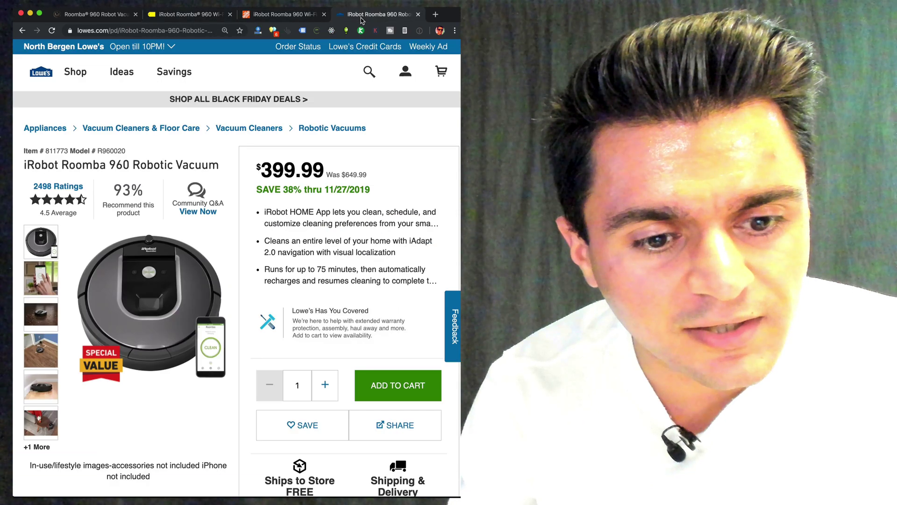
{"action": "double_click", "coordinate": [112, 150]}
{"action": "double_click", "coordinate": [64, 151]}
{"action": "double_click", "coordinate": [112, 151]}
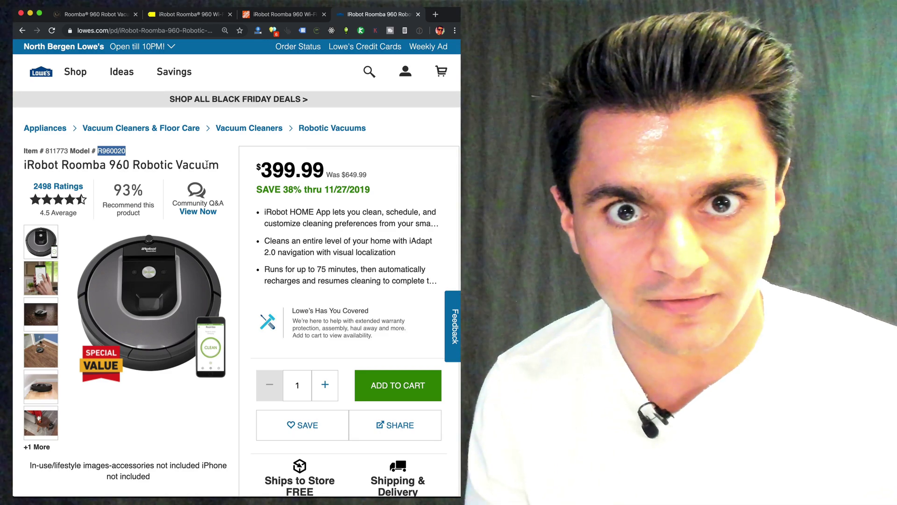
Step: Review the iRobot, Best Buy, Home Depot and Lowe's tabs, then scroll Lowe's to store pickup
{"action": "key", "text": "super+1"}
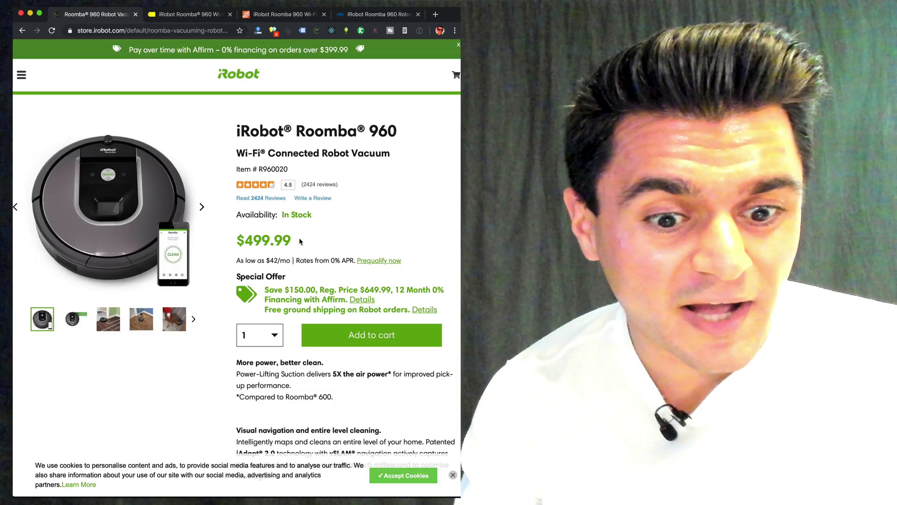
{"action": "left_click", "coordinate": [178, 20]}
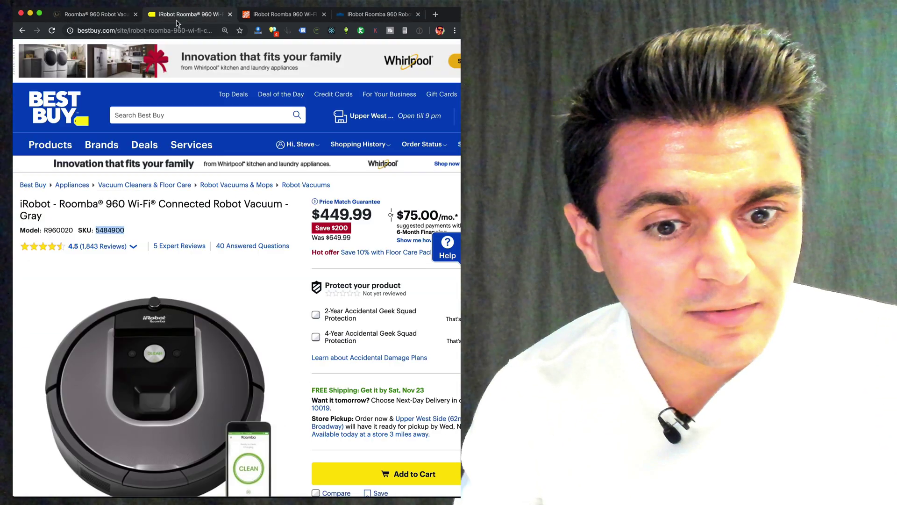
{"action": "left_click", "coordinate": [276, 17]}
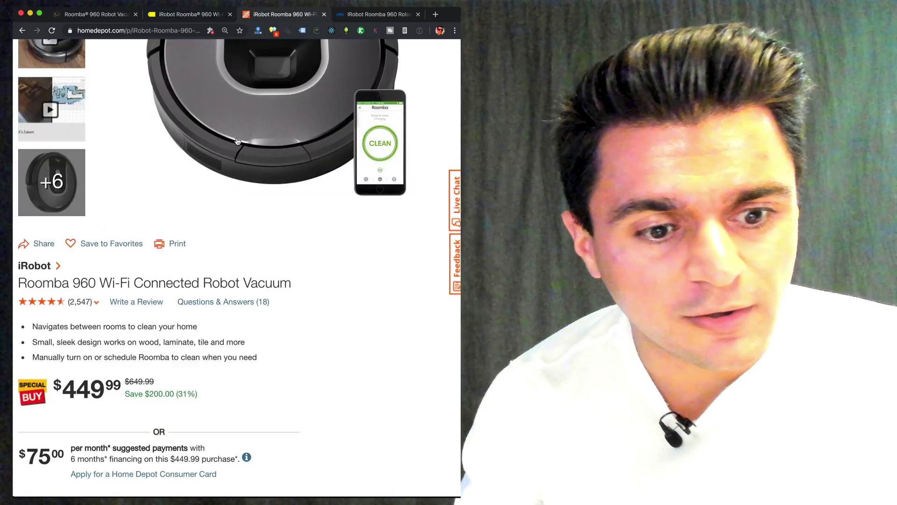
{"action": "left_click", "coordinate": [378, 15]}
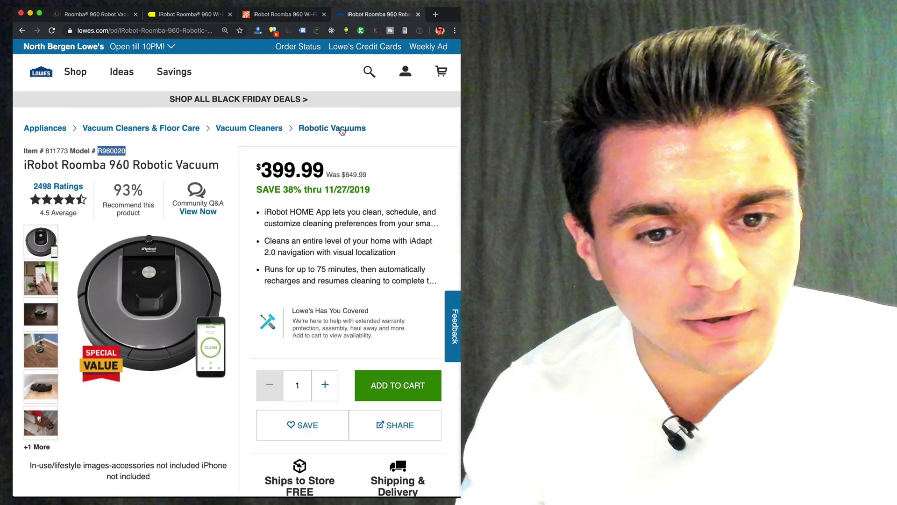
{"action": "left_click", "coordinate": [331, 181]}
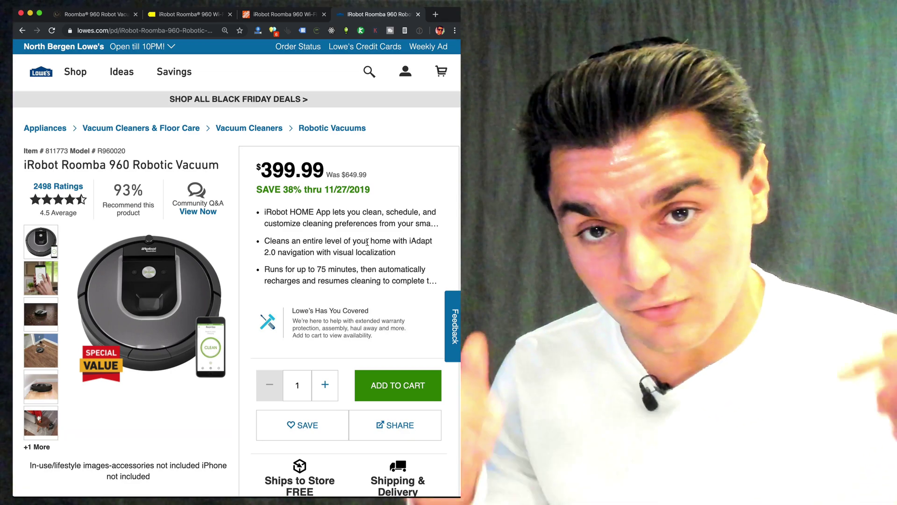
{"action": "scroll", "coordinate": [376, 299], "scroll_direction": "down", "scroll_amount": 5}
Step: Open Lowe's nearby-store list and highlight the E. Rutherford and Brooklyn store entries
{"action": "left_click", "coordinate": [327, 326]}
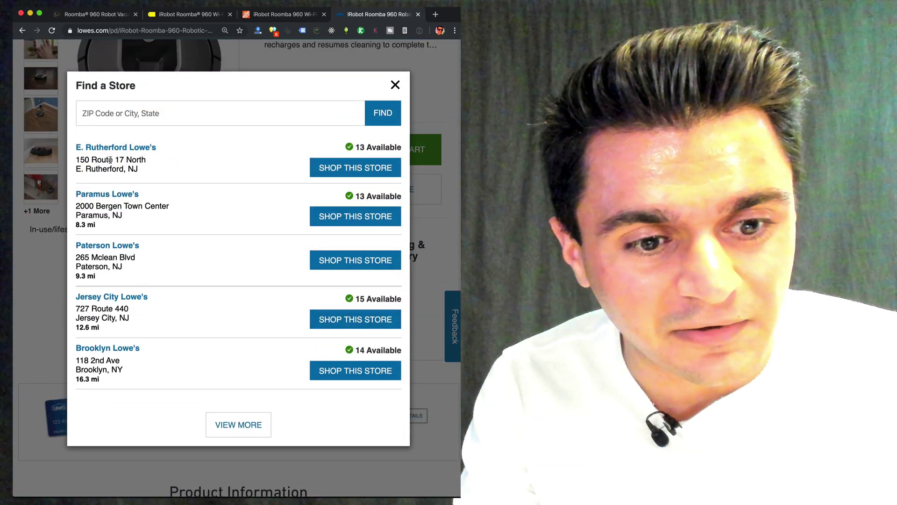
{"action": "left_click_drag", "start_coordinate": [91, 160], "coordinate": [141, 170]}
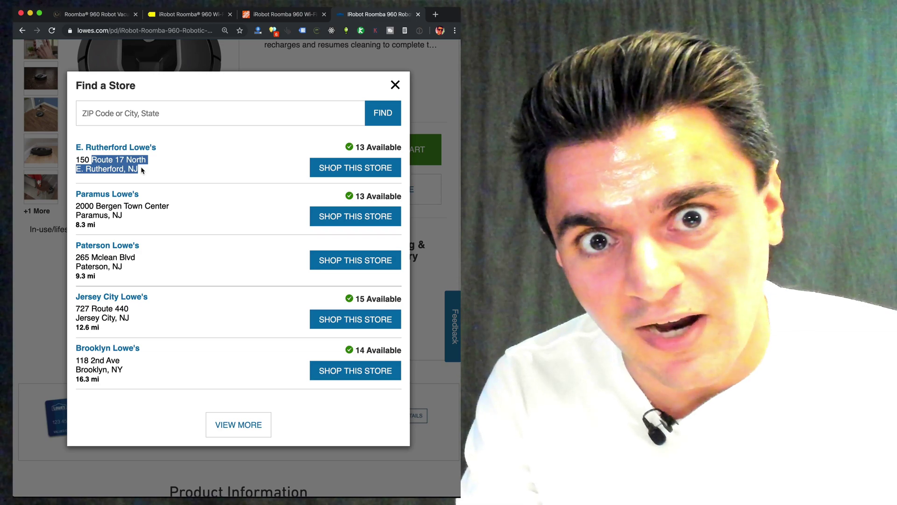
{"action": "left_click", "coordinate": [211, 163]}
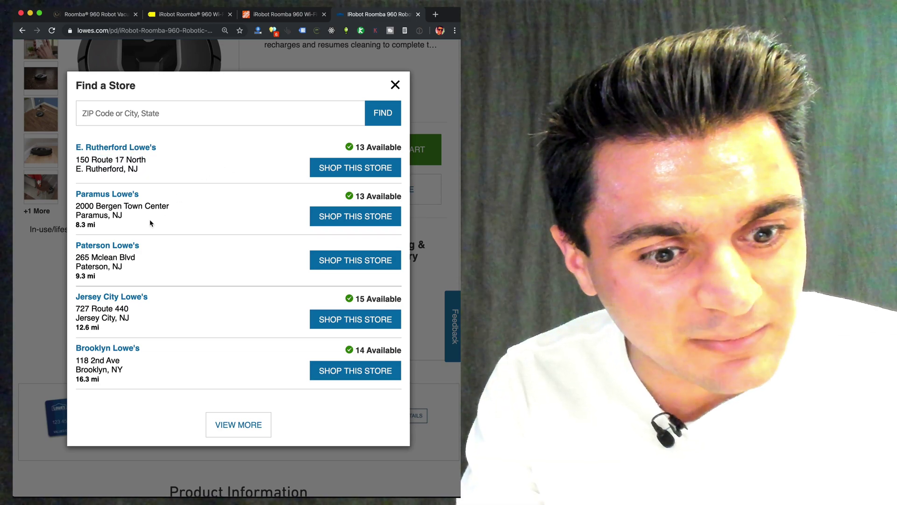
{"action": "left_click_drag", "start_coordinate": [81, 370], "coordinate": [129, 370]}
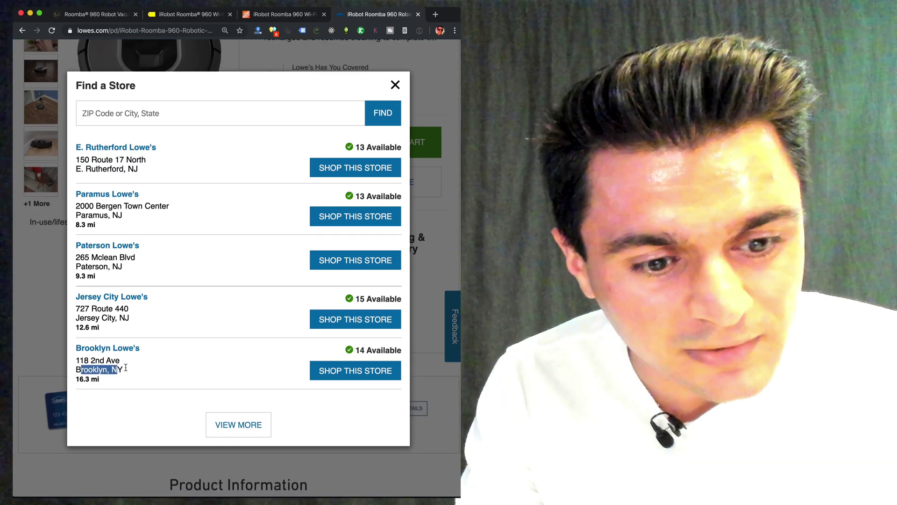
{"action": "left_click", "coordinate": [131, 370]}
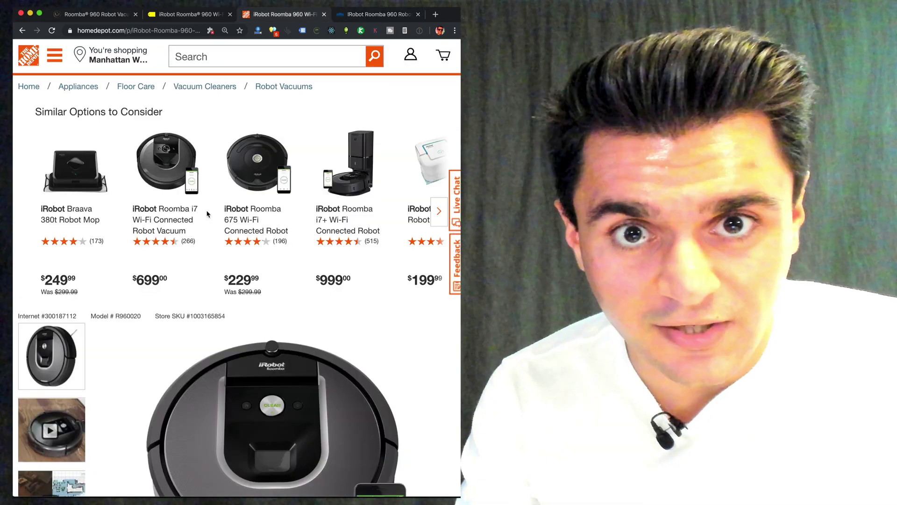
Step: Check Home Depot's nearby-store stock for the Roomba 960, noting 5 in stock at Woodhaven
{"action": "scroll", "coordinate": [208, 214], "scroll_direction": "down", "scroll_amount": 15}
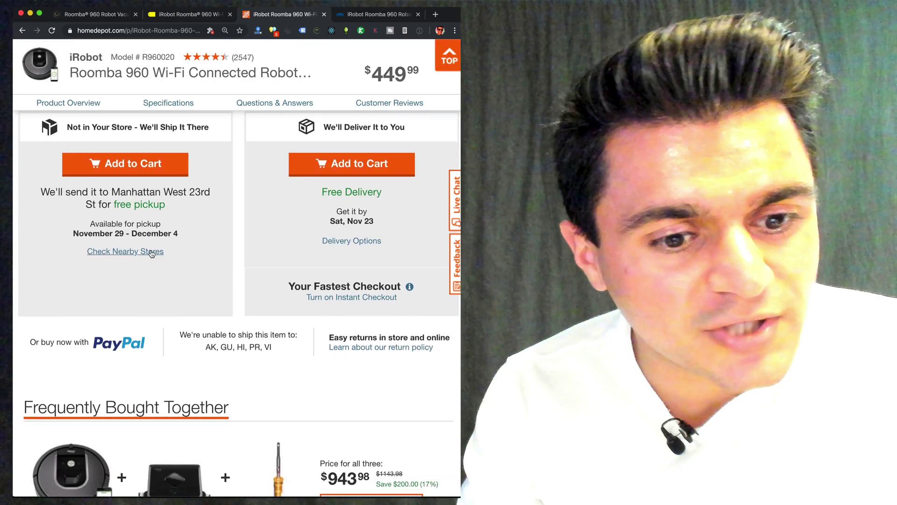
{"action": "left_click", "coordinate": [152, 253]}
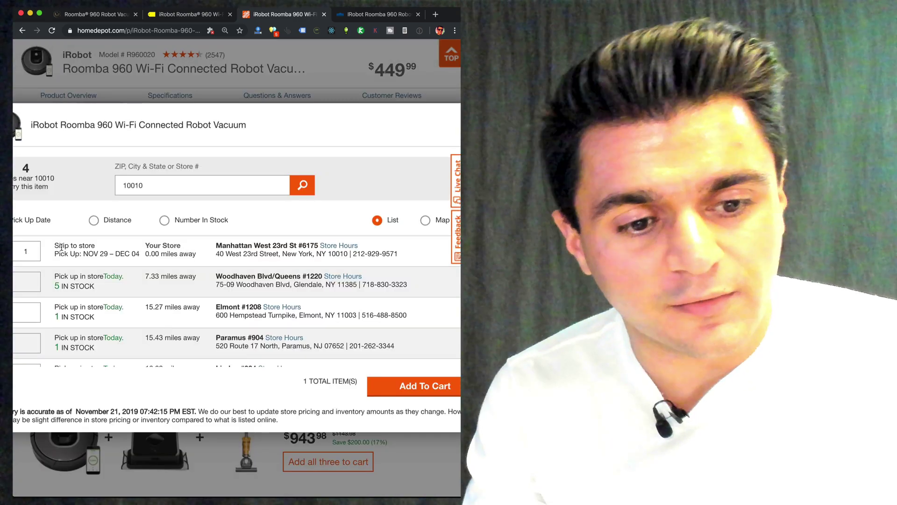
{"action": "left_click_drag", "start_coordinate": [54, 246], "coordinate": [123, 250]}
{"action": "left_click_drag", "start_coordinate": [54, 275], "coordinate": [81, 294]}
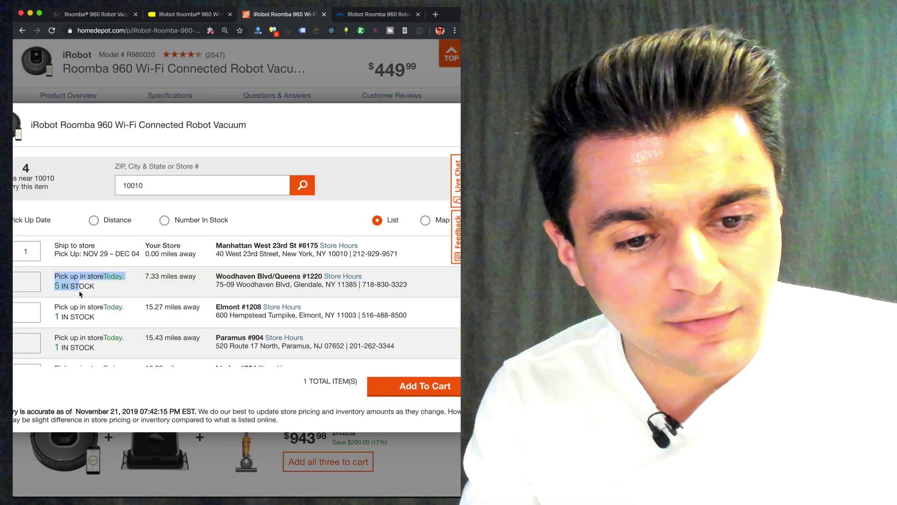
{"action": "left_click_drag", "start_coordinate": [250, 273], "coordinate": [271, 276]}
{"action": "scroll", "coordinate": [242, 311], "scroll_direction": "down", "scroll_amount": 1}
{"action": "scroll", "coordinate": [243, 310], "scroll_direction": "down", "scroll_amount": 5}
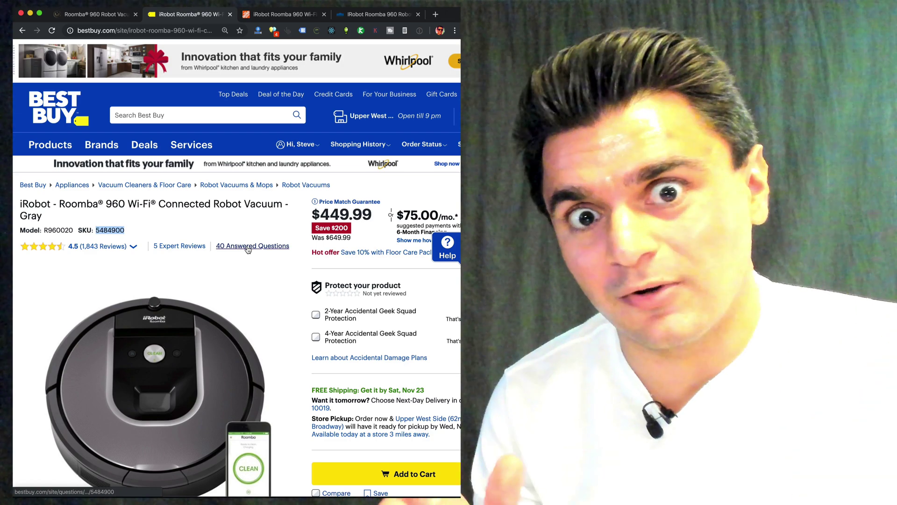
{"action": "scroll", "coordinate": [248, 249], "scroll_direction": "down", "scroll_amount": 3}
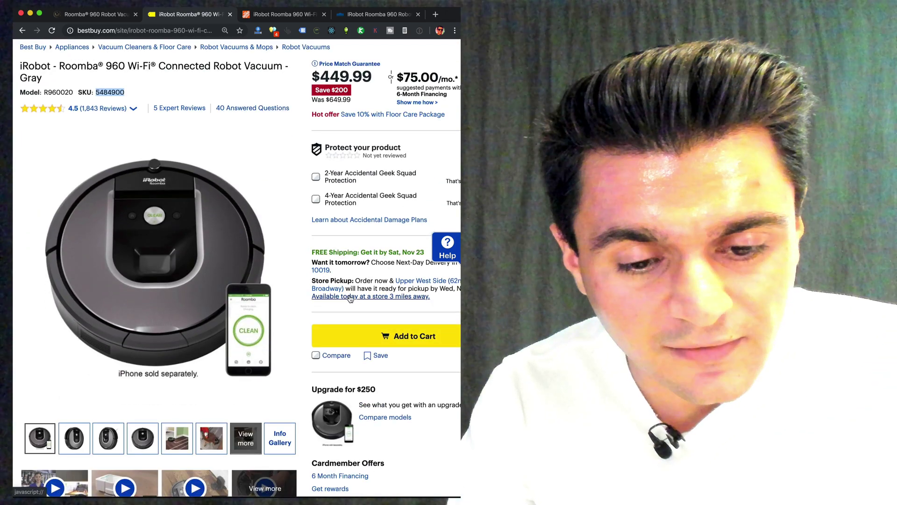
Step: Show Best Buy stores with the Roomba 960 today and view Union Square's location
{"action": "left_click", "coordinate": [350, 297]}
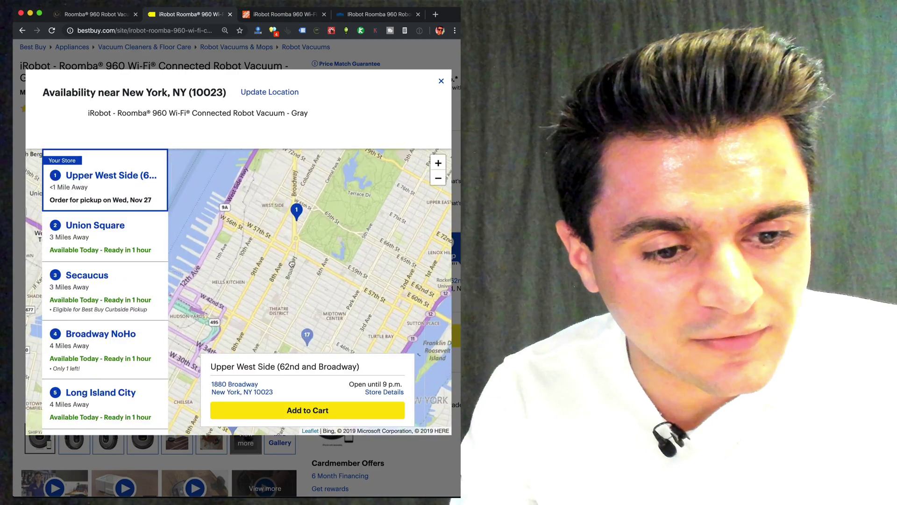
{"action": "left_click", "coordinate": [122, 241]}
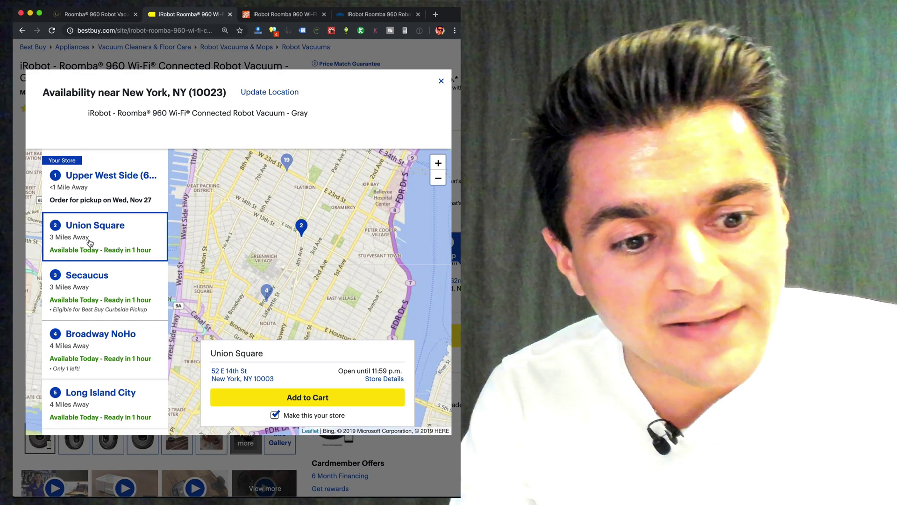
{"action": "left_click", "coordinate": [284, 14]}
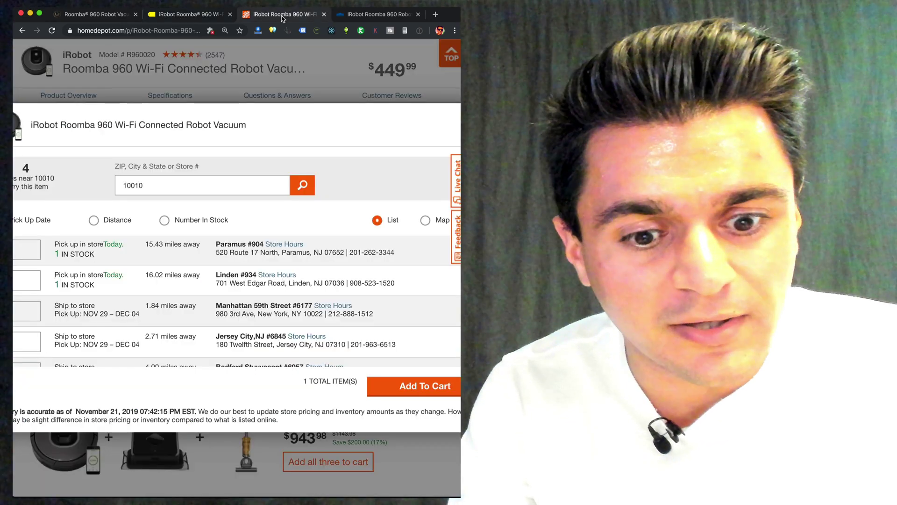
{"action": "scroll", "coordinate": [66, 289], "scroll_direction": "down", "scroll_amount": 1}
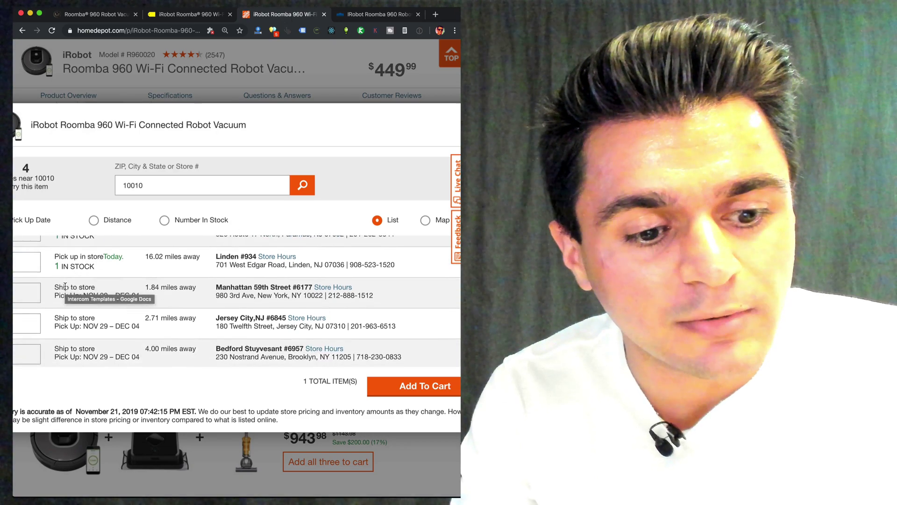
{"action": "scroll", "coordinate": [66, 289], "scroll_direction": "up", "scroll_amount": 4}
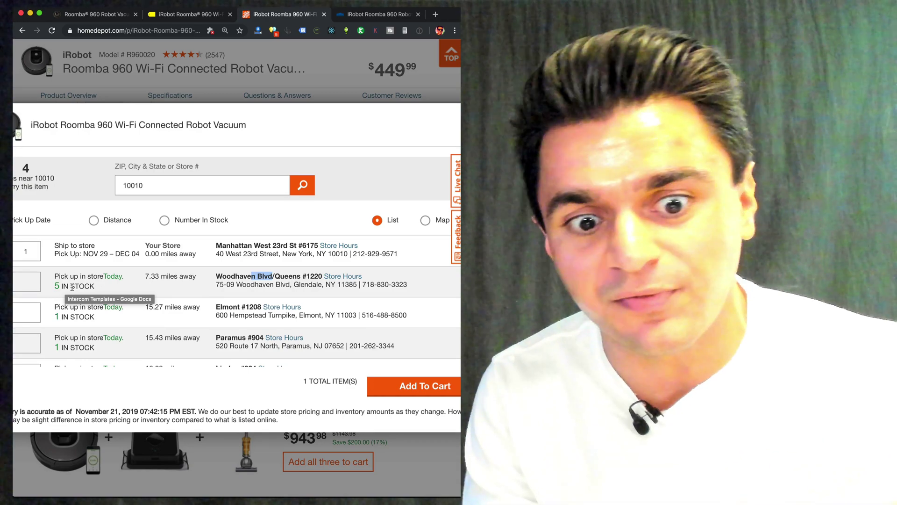
{"action": "left_click", "coordinate": [374, 14]}
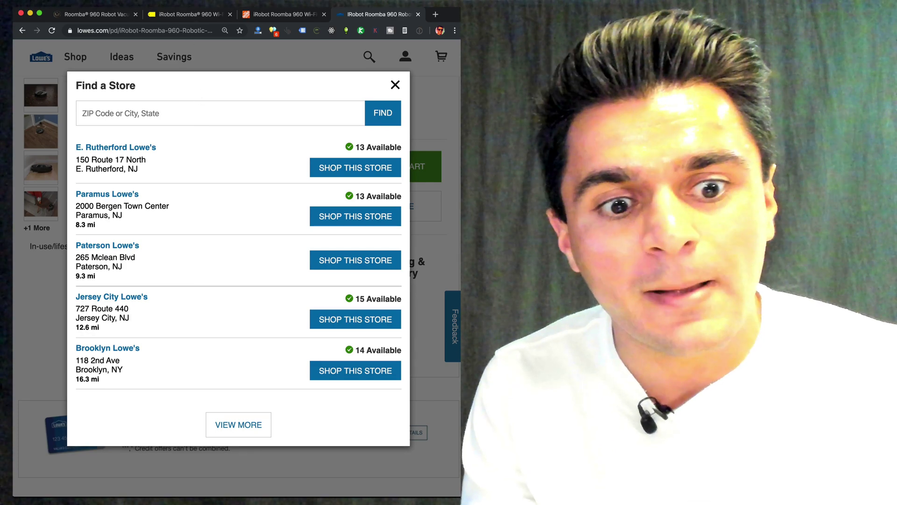
{"action": "left_click", "coordinate": [190, 14]}
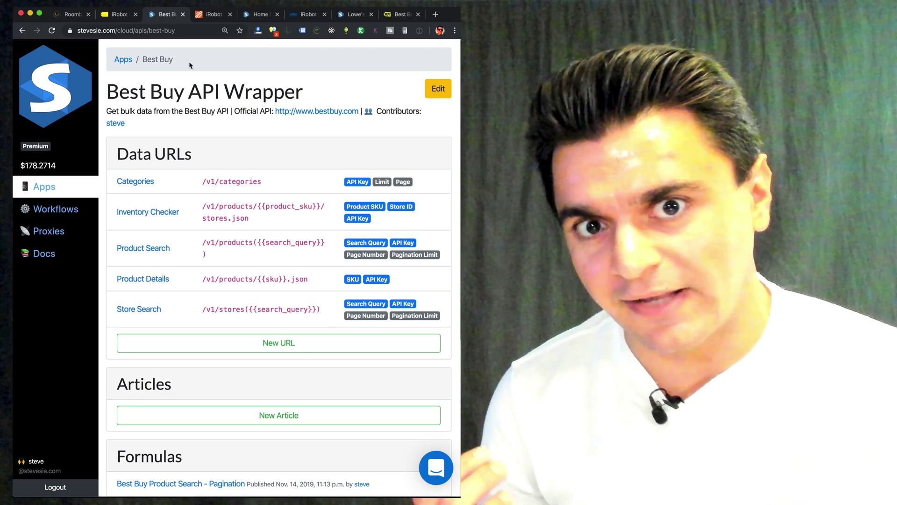
{"action": "left_click", "coordinate": [258, 14]}
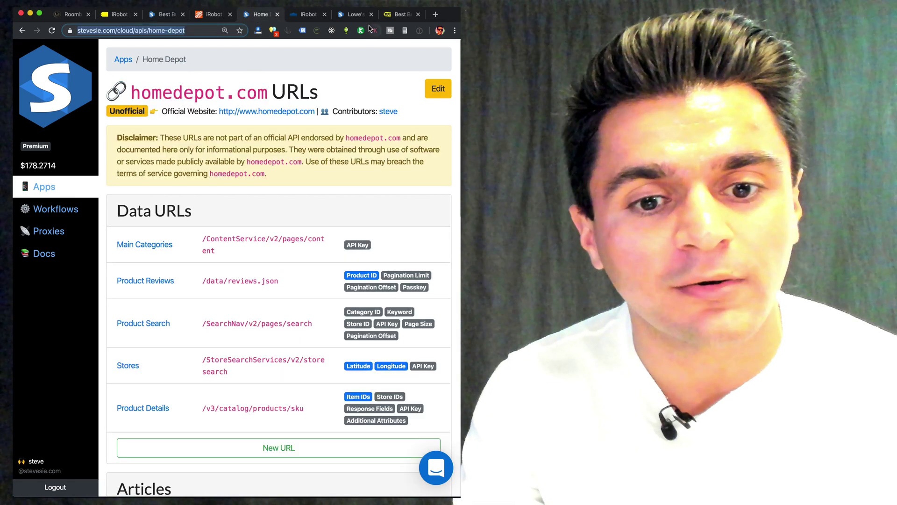
{"action": "left_click", "coordinate": [355, 15]}
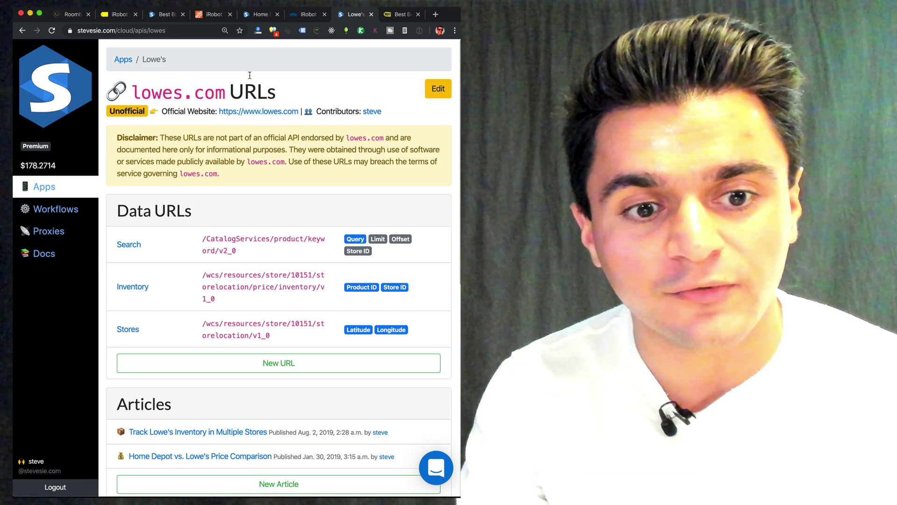
{"action": "left_click", "coordinate": [170, 15]}
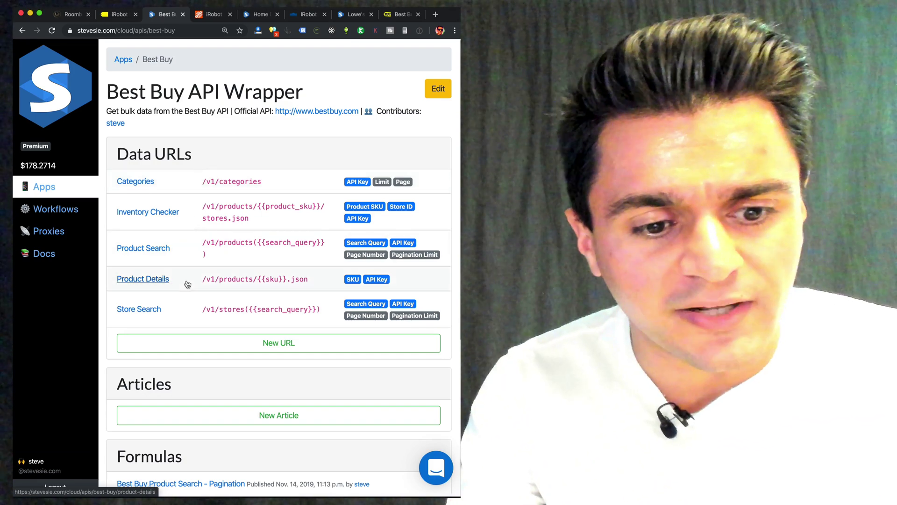
Step: Enter SKU 5484900 in the Best Buy API Product Details form
{"action": "left_click", "coordinate": [188, 283]}
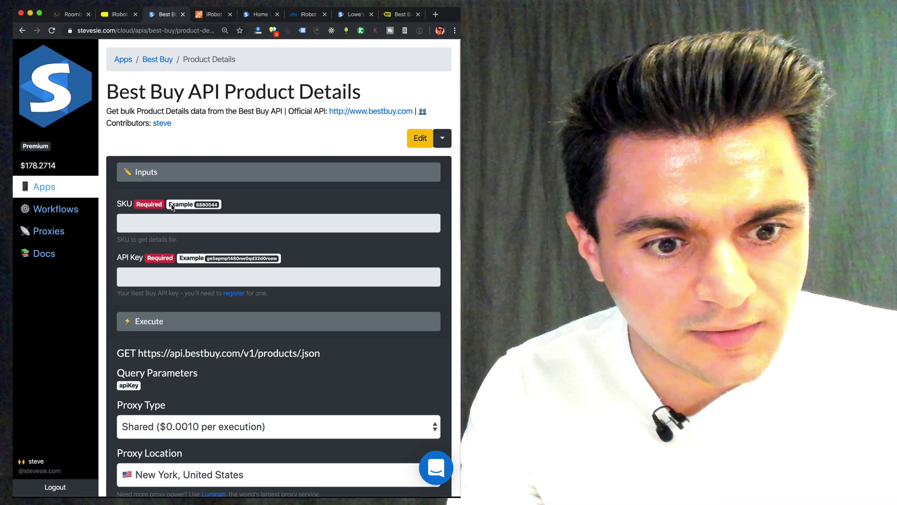
{"action": "left_click", "coordinate": [172, 223]}
{"action": "type", "text": "5484900"}
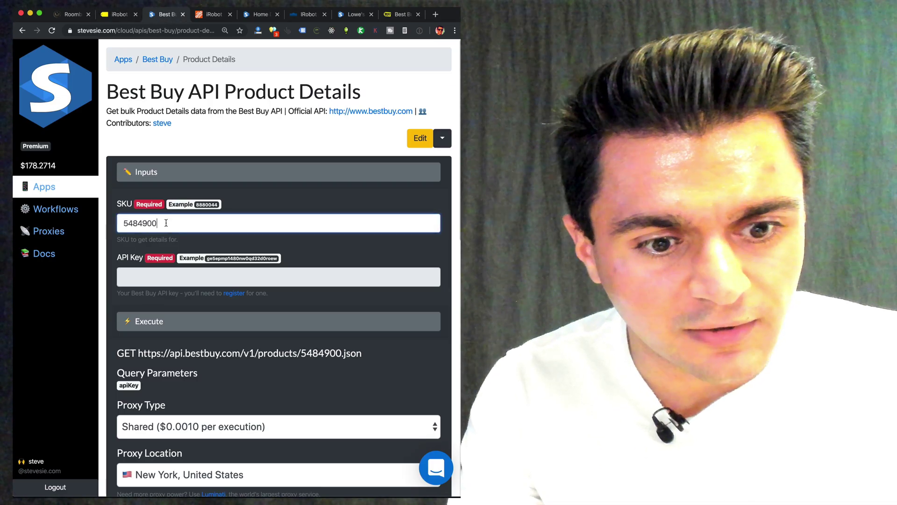
Step: Paste the Best Buy API key and execute the SKU 5484900 details request
{"action": "left_click", "coordinate": [169, 280]}
{"action": "key", "text": "super+v"}
{"action": "scroll", "coordinate": [215, 278], "scroll_direction": "down", "scroll_amount": 6}
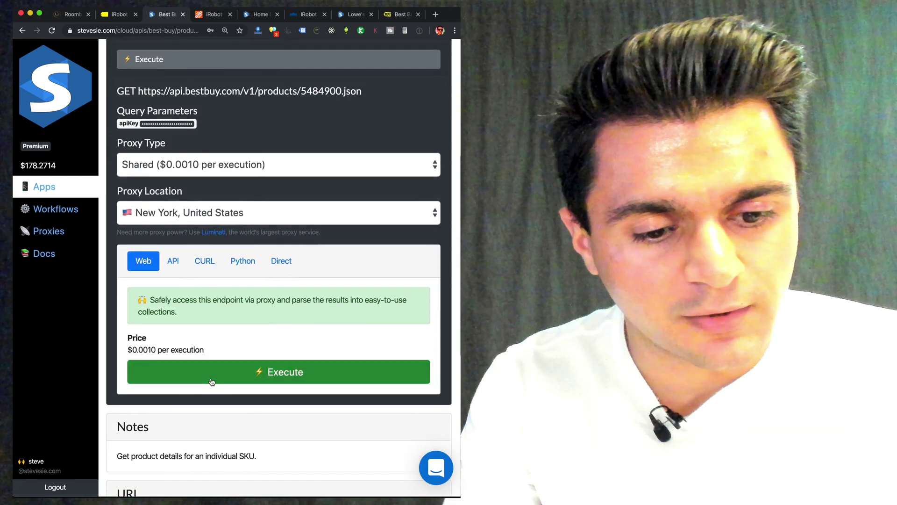
{"action": "left_click", "coordinate": [210, 381]}
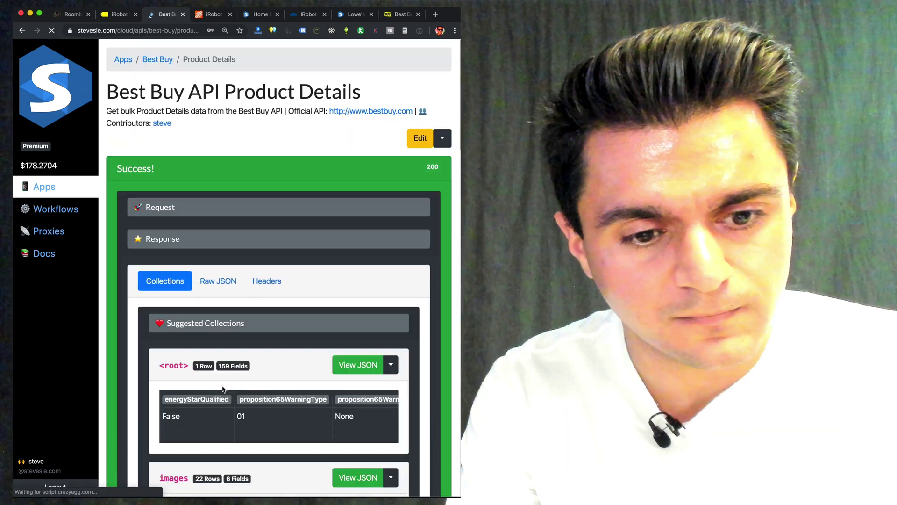
{"action": "scroll", "coordinate": [356, 289], "scroll_direction": "down", "scroll_amount": 3}
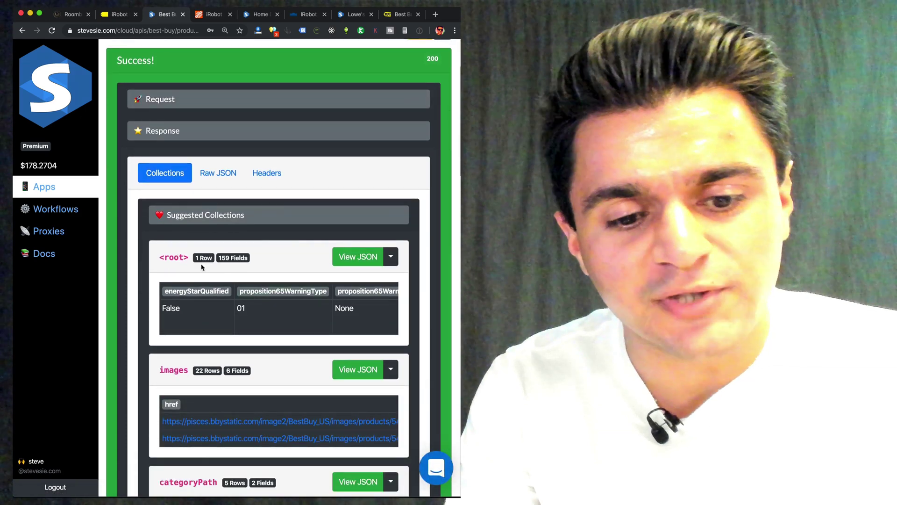
{"action": "scroll", "coordinate": [242, 270], "scroll_direction": "down", "scroll_amount": 2}
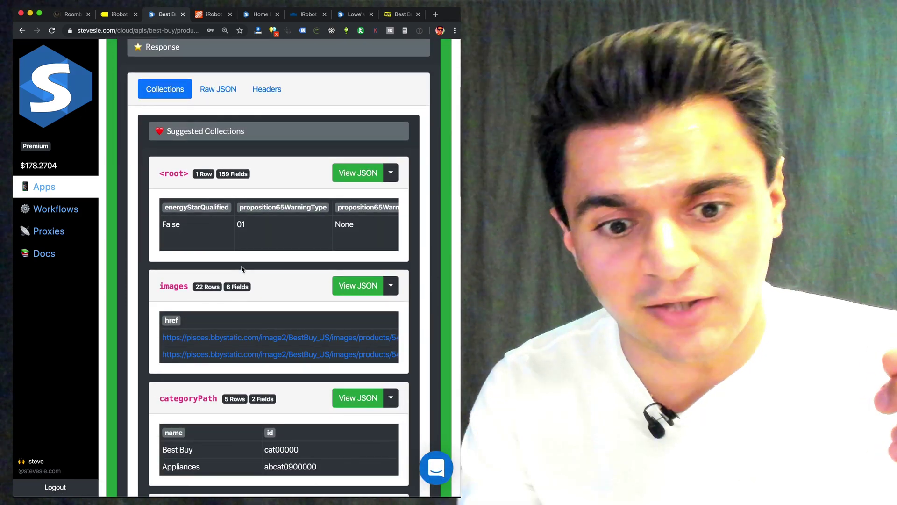
Step: Find regularPrice 649.99 and salePrice 449.99 in the raw JSON response
{"action": "left_click", "coordinate": [358, 173]}
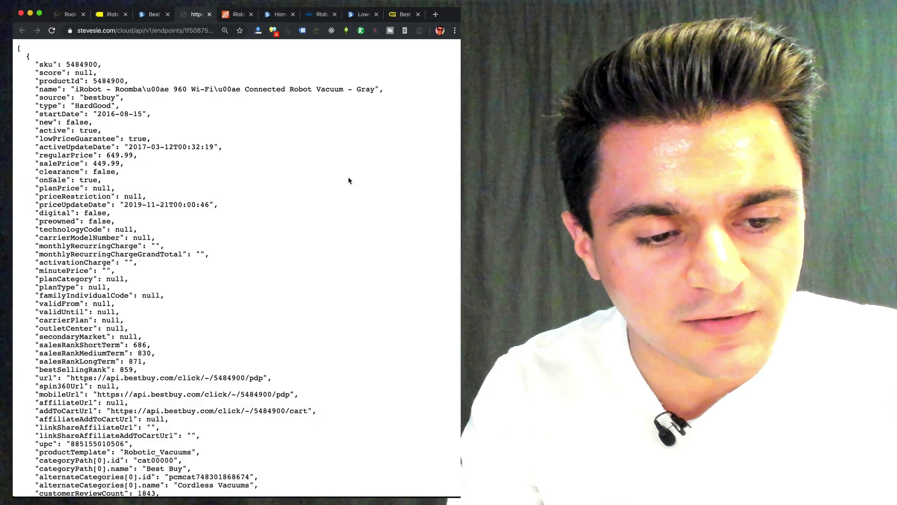
{"action": "key", "text": "super+f"}
{"action": "type", "text": "prix"}
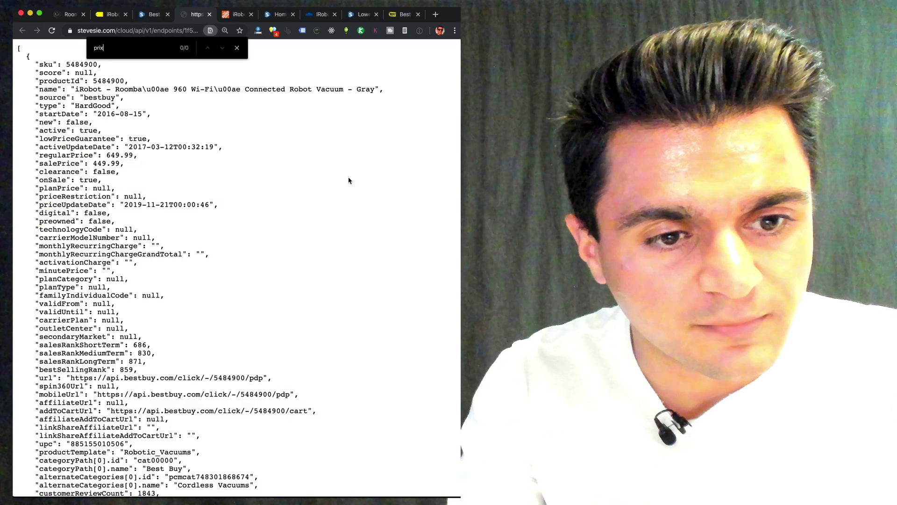
{"action": "key", "text": "BackSpace"}
{"action": "type", "text": "ce"}
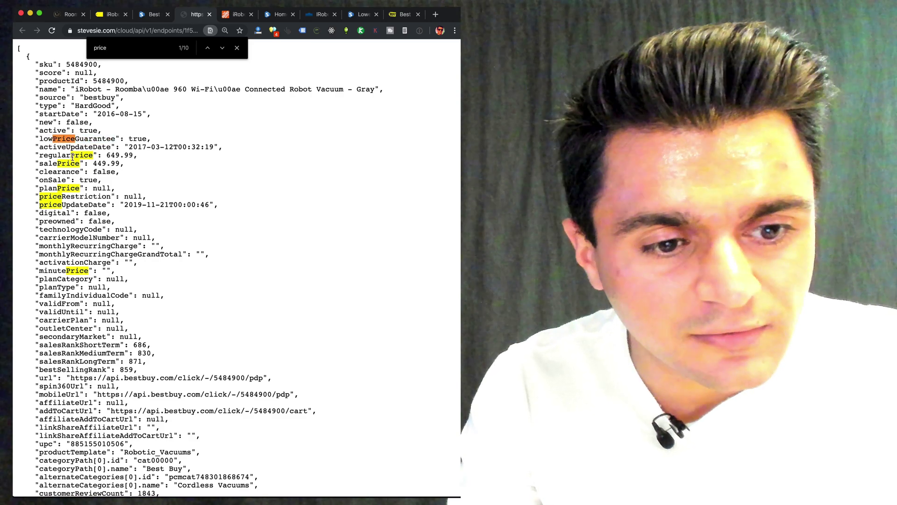
{"action": "double_click", "coordinate": [72, 157]}
{"action": "left_click_drag", "start_coordinate": [106, 155], "coordinate": [134, 156]}
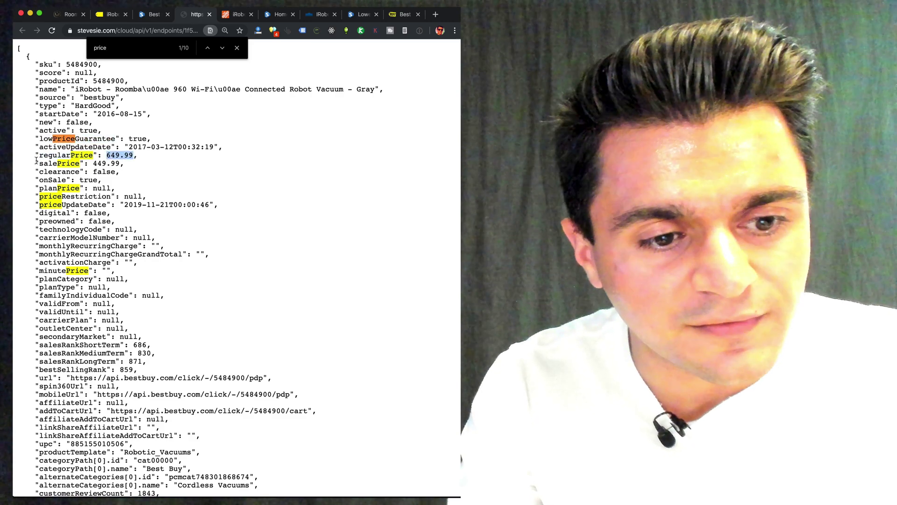
{"action": "left_click_drag", "start_coordinate": [38, 161], "coordinate": [126, 165]}
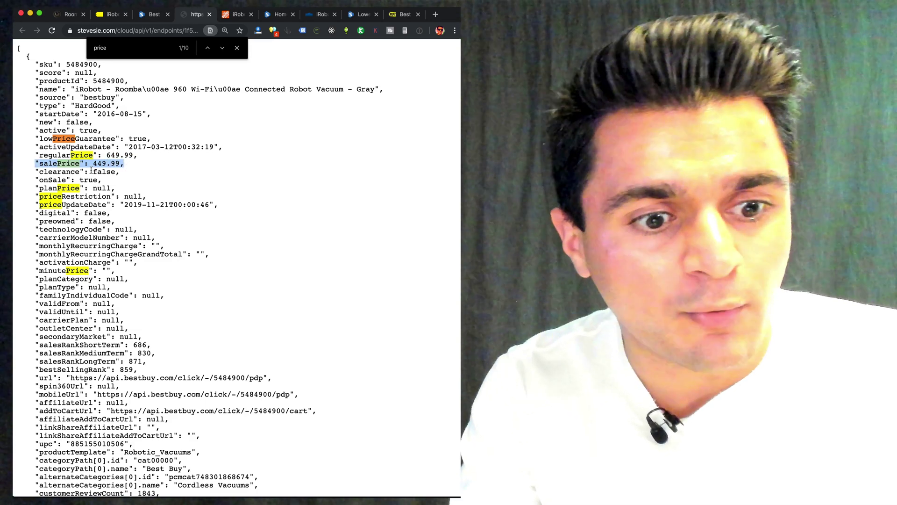
{"action": "left_click", "coordinate": [266, 17]}
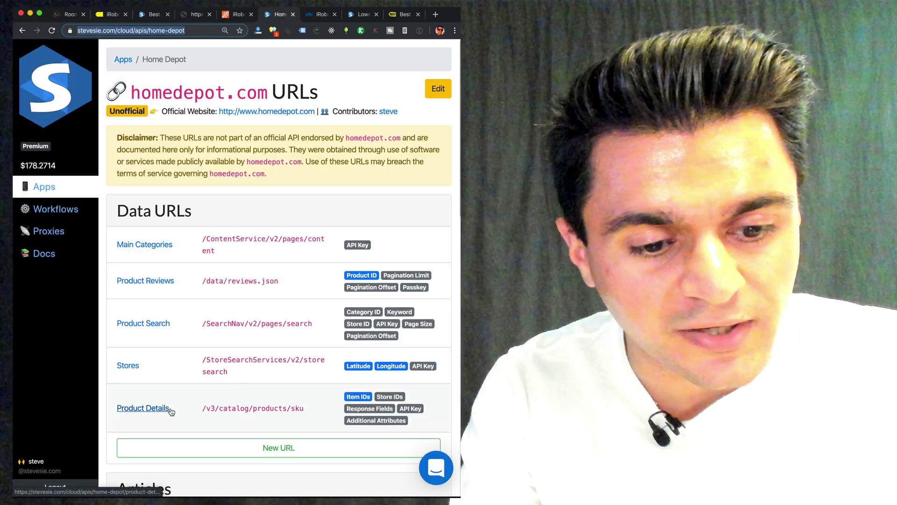
Step: Move from the lowes.com URLs page to the Best Buy API Wrapper's Data URLs
{"action": "left_click", "coordinate": [363, 14]}
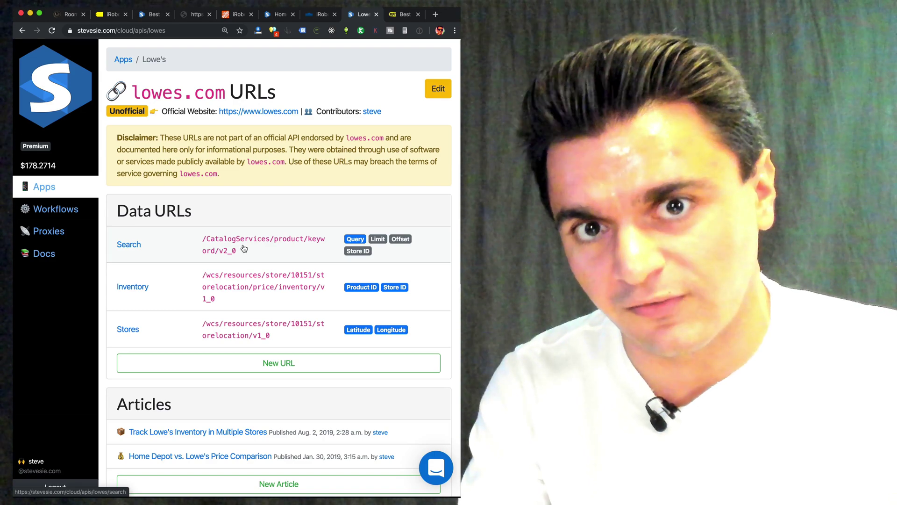
{"action": "key", "text": "super+3"}
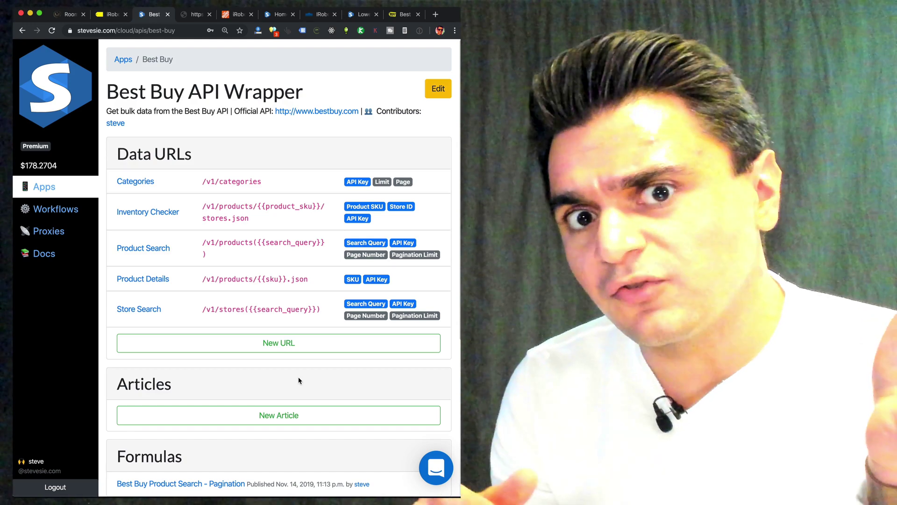
Step: From the Roomba 960 page, open the Upper West Side store details and select store number 1448 in its URL
{"action": "left_click", "coordinate": [110, 14]}
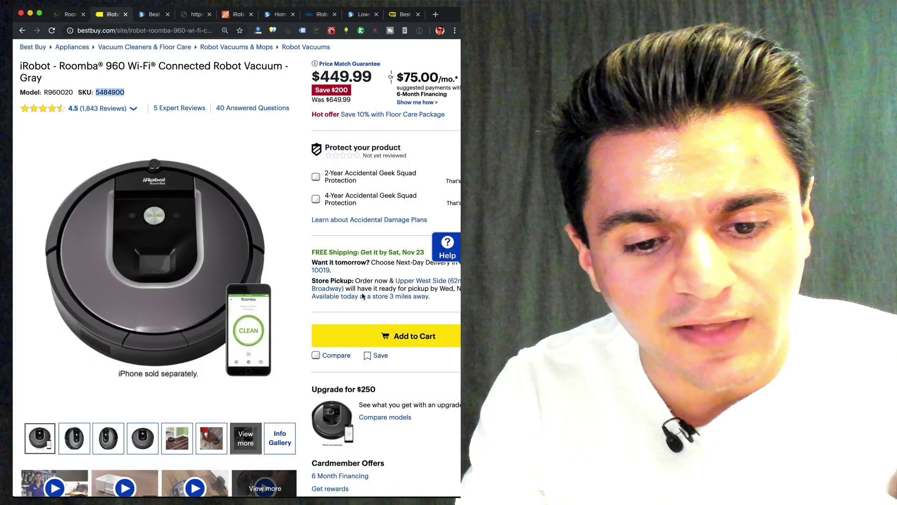
{"action": "left_click", "coordinate": [404, 282]}
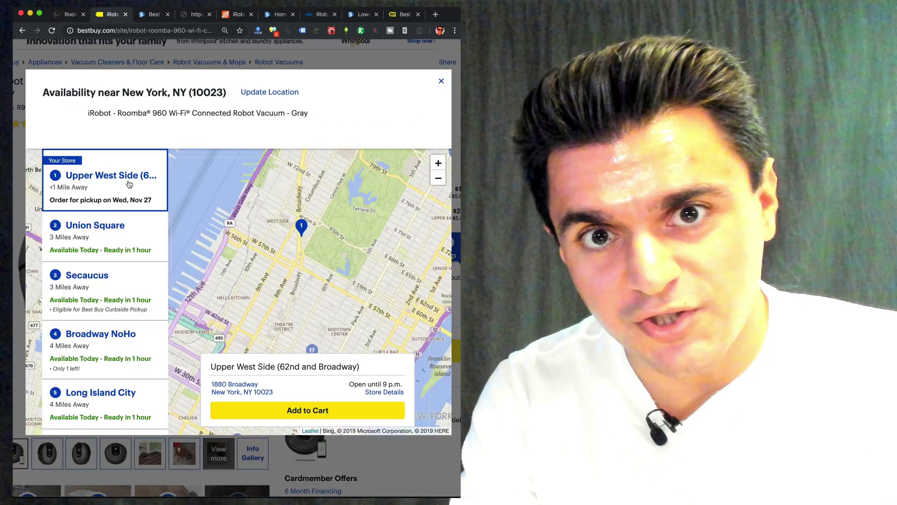
{"action": "left_click", "coordinate": [393, 392]}
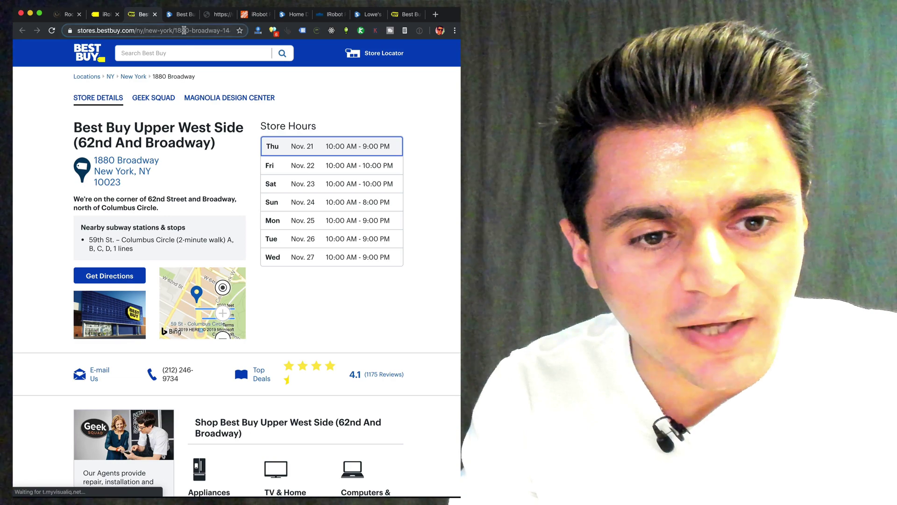
{"action": "left_click", "coordinate": [184, 30]}
{"action": "left_click_drag", "start_coordinate": [171, 31], "coordinate": [222, 24]}
{"action": "double_click", "coordinate": [208, 30]}
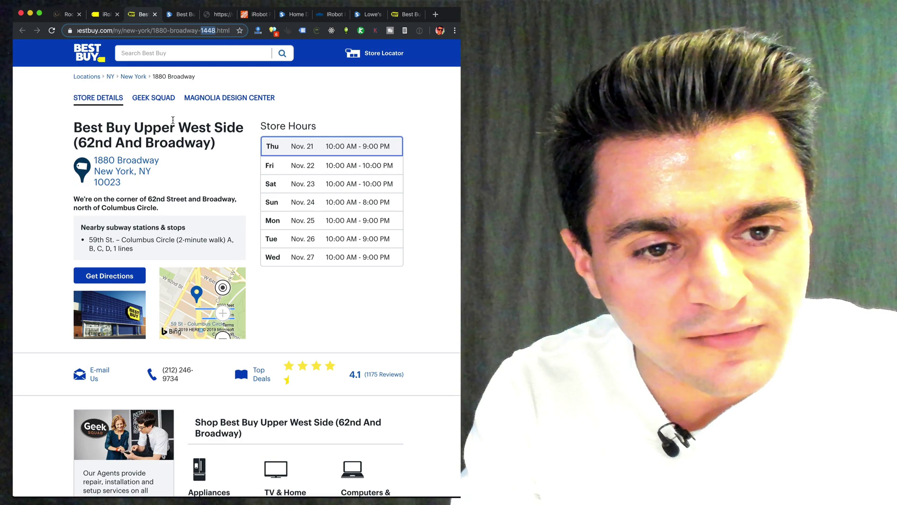
{"action": "left_click", "coordinate": [180, 15]}
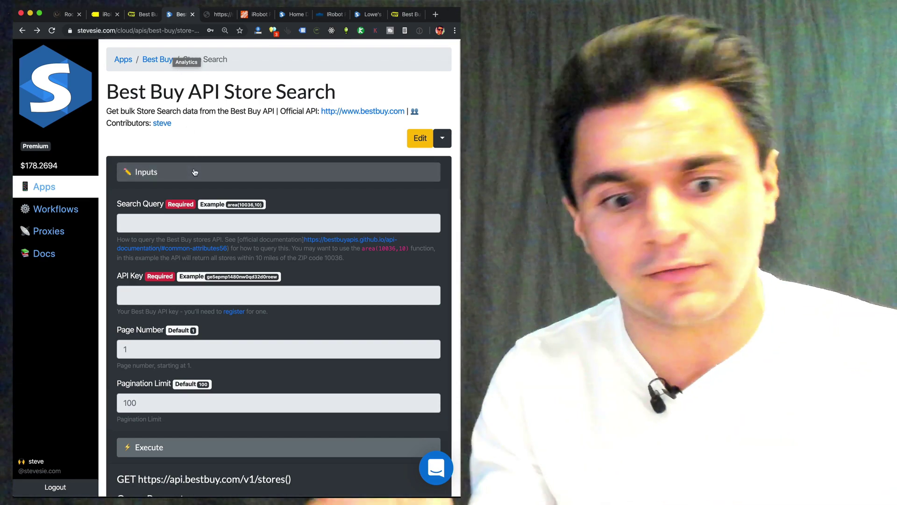
Step: Run a store search with query area(10036,10) and the pasted API key
{"action": "left_click_drag", "start_coordinate": [228, 206], "coordinate": [264, 206]}
{"action": "key", "text": "super+c"}
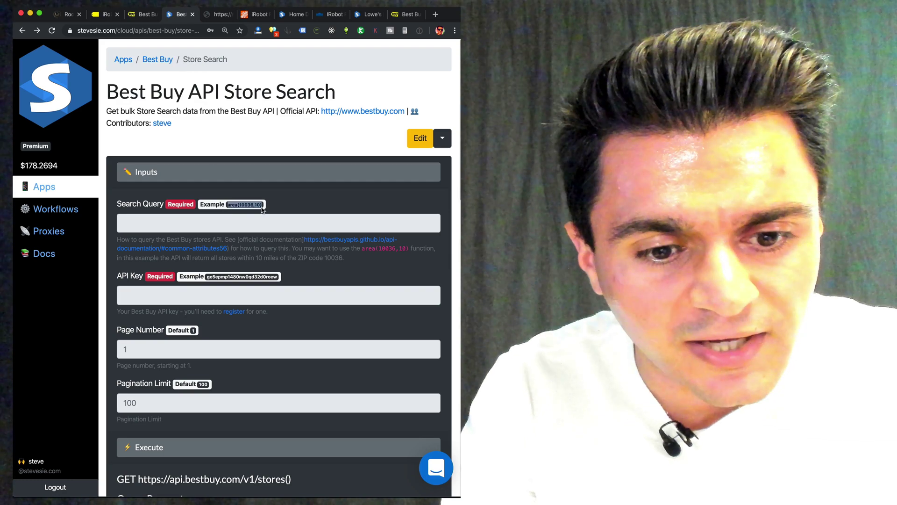
{"action": "left_click", "coordinate": [254, 227]}
{"action": "key", "text": "super+v"}
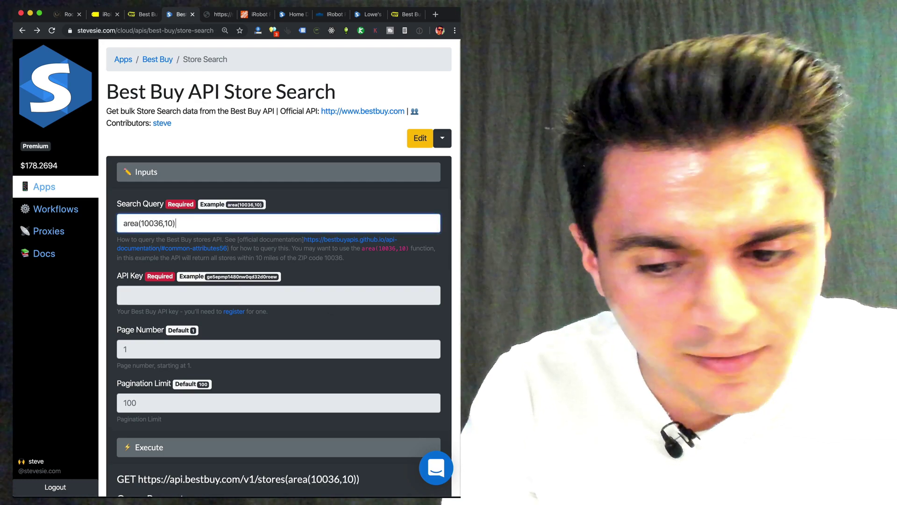
{"action": "left_click", "coordinate": [279, 293]}
{"action": "key", "text": "super+v"}
{"action": "scroll", "coordinate": [283, 344], "scroll_direction": "down", "scroll_amount": 3}
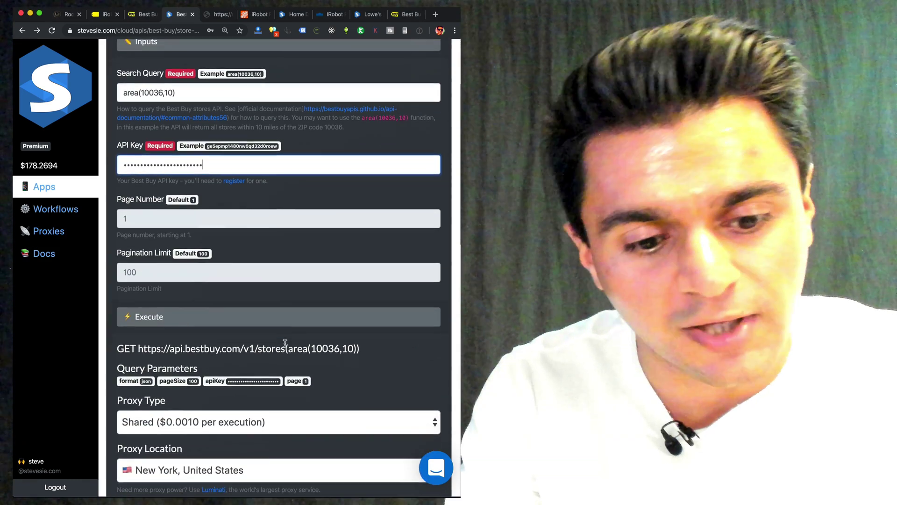
{"action": "scroll", "coordinate": [265, 294], "scroll_direction": "down", "scroll_amount": 4}
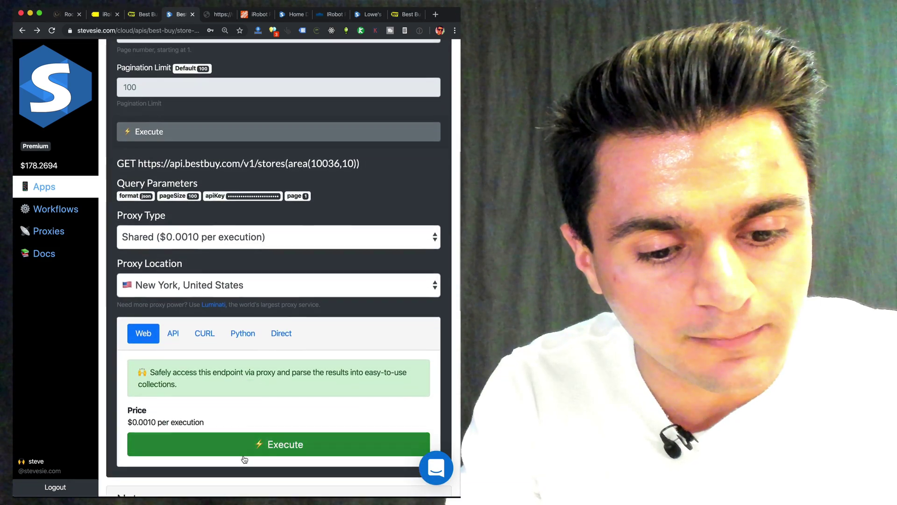
{"action": "left_click", "coordinate": [241, 447]}
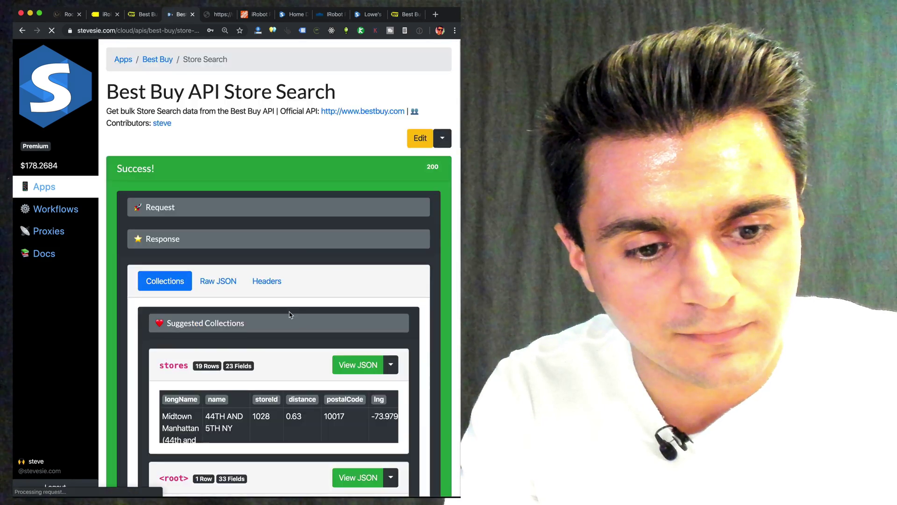
Step: Find the Upper West Side store ID 1448 in the results and cross-check it against the store page
{"action": "scroll", "coordinate": [293, 282], "scroll_direction": "down", "scroll_amount": 3}
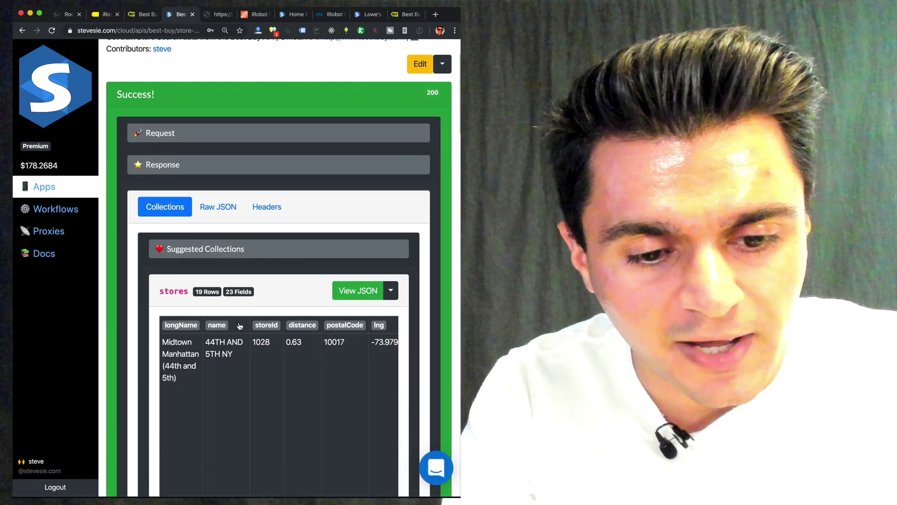
{"action": "scroll", "coordinate": [240, 326], "scroll_direction": "down", "scroll_amount": 10}
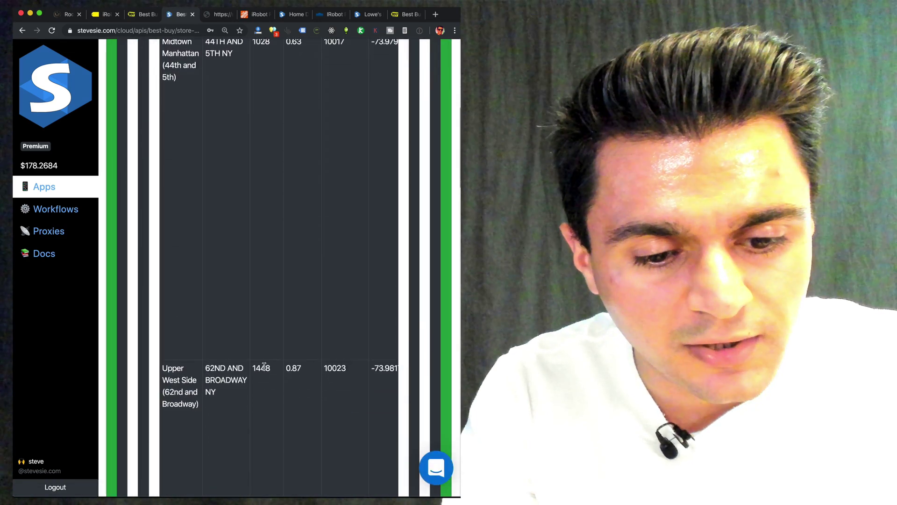
{"action": "double_click", "coordinate": [263, 368]}
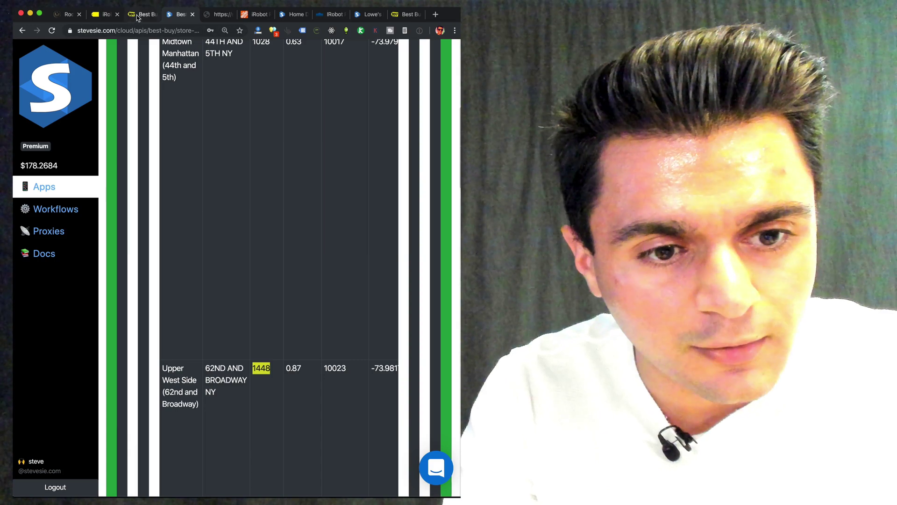
{"action": "left_click", "coordinate": [140, 14]}
{"action": "left_click", "coordinate": [185, 14]}
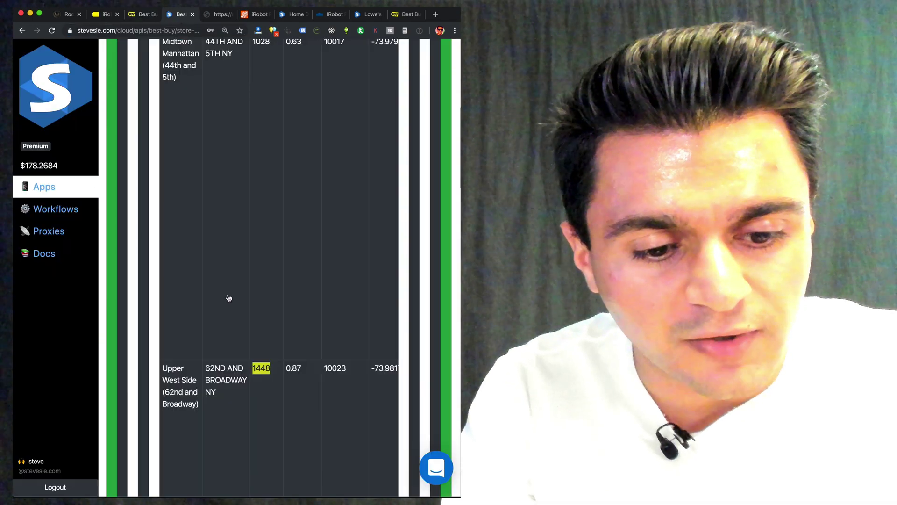
{"action": "scroll", "coordinate": [223, 367], "scroll_direction": "down", "scroll_amount": 1}
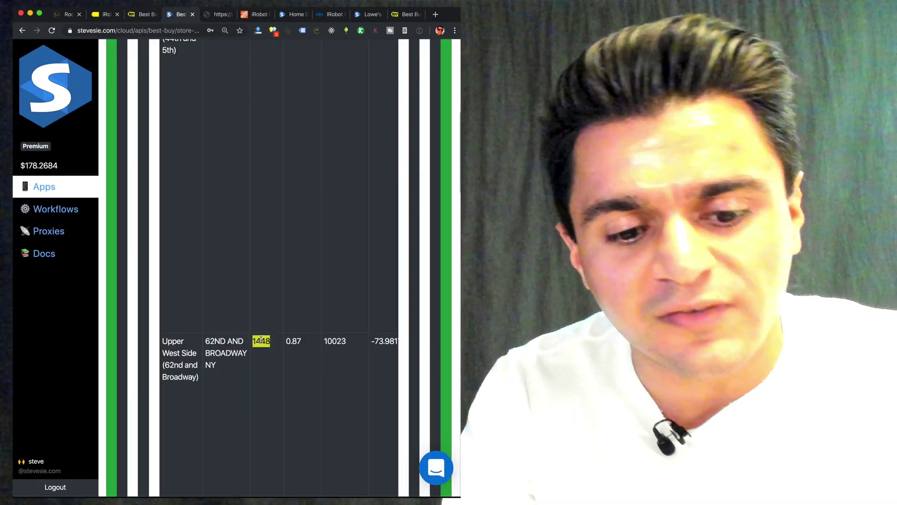
{"action": "scroll", "coordinate": [261, 341], "scroll_direction": "up", "scroll_amount": 5}
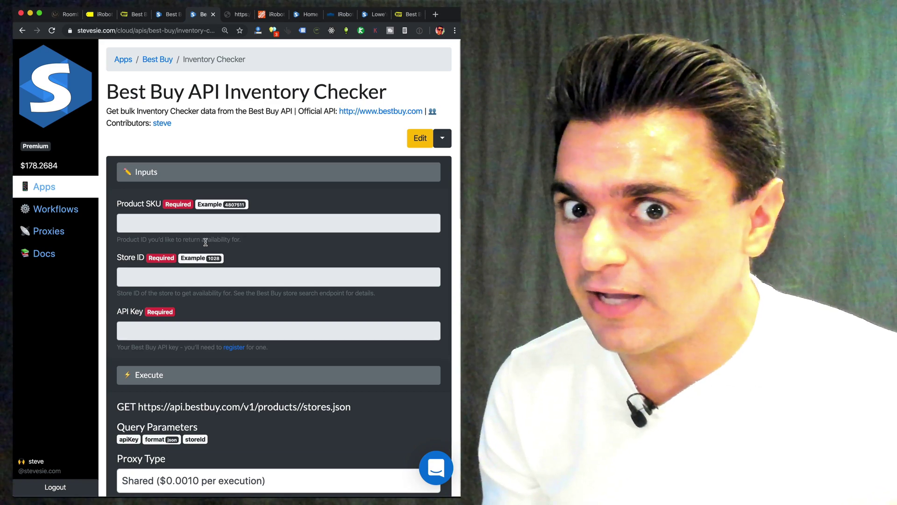
Step: Run an inventory check for SKU 5484900 at store 1448 with the API key
{"action": "left_click", "coordinate": [175, 222]}
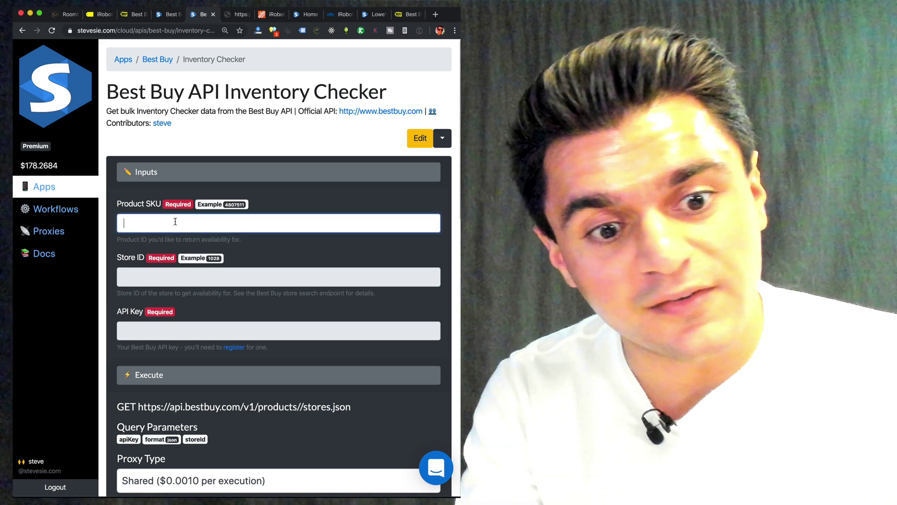
{"action": "type", "text": "5484900"}
{"action": "key", "text": "ctrl+shift+Tab"}
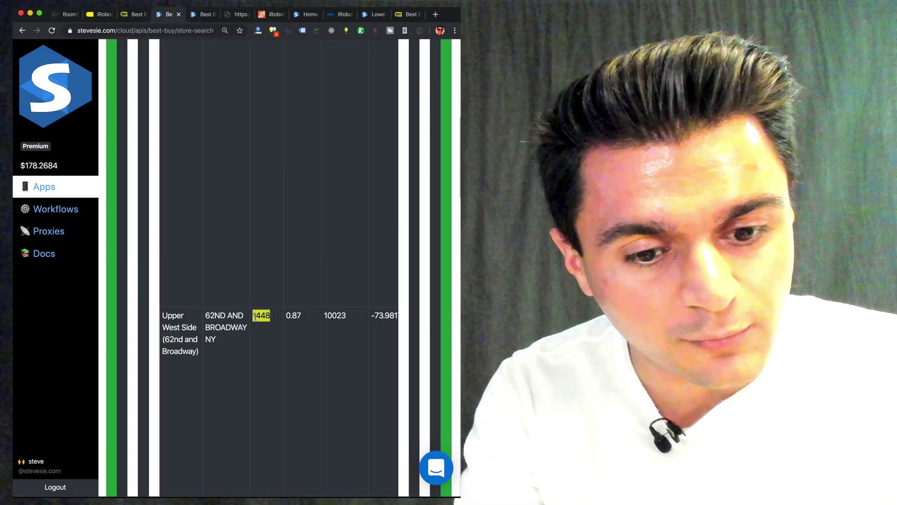
{"action": "key", "text": "super+c"}
{"action": "key", "text": "ctrl+Tab"}
{"action": "left_click", "coordinate": [179, 276]}
{"action": "key", "text": "super+v"}
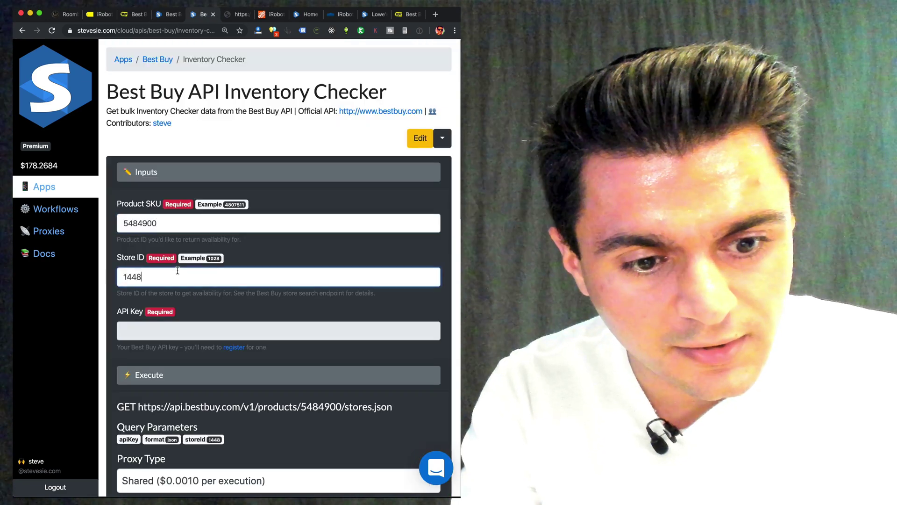
{"action": "key", "text": "super+Tab"}
{"action": "left_click", "coordinate": [265, 332]}
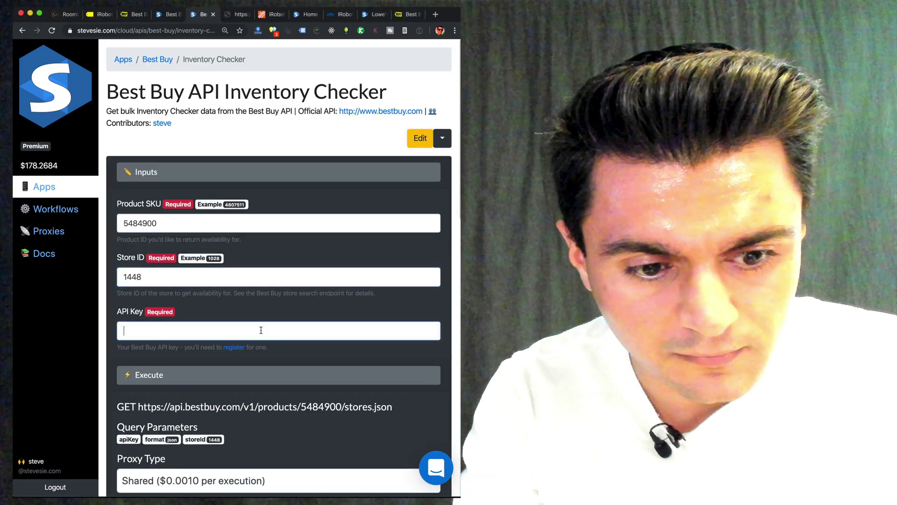
{"action": "key", "text": "super+v"}
{"action": "scroll", "coordinate": [260, 369], "scroll_direction": "down", "scroll_amount": 6}
{"action": "left_click", "coordinate": [255, 410]}
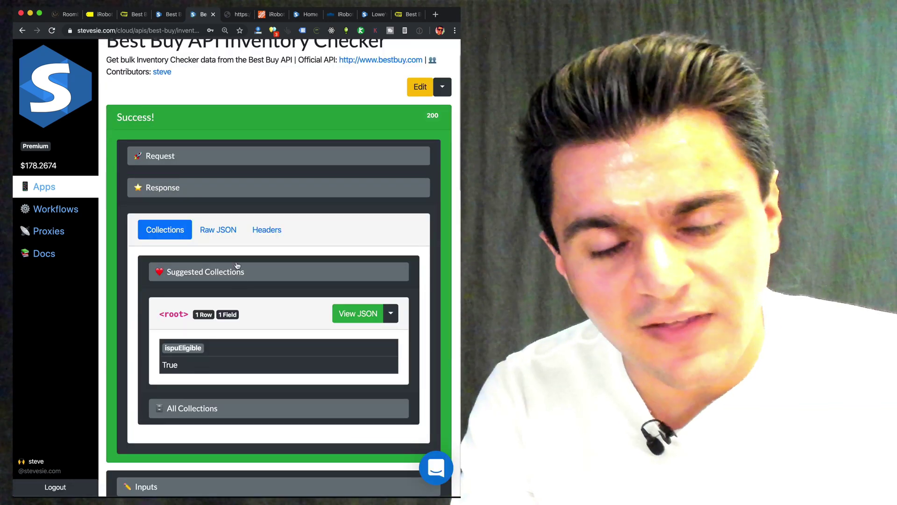
Step: Inspect the raw JSON's empty stores list and compare it with Best Buy's availability map
{"action": "left_click", "coordinate": [220, 228]}
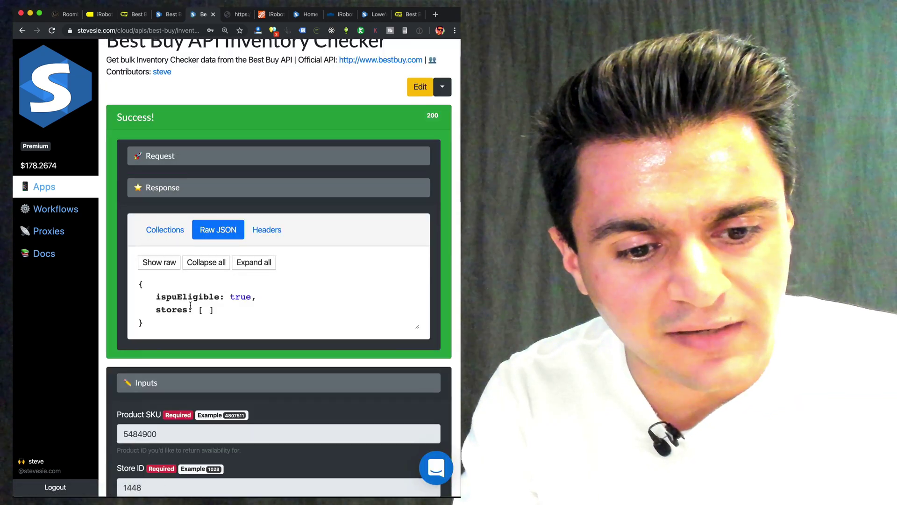
{"action": "left_click_drag", "start_coordinate": [155, 310], "coordinate": [226, 312]}
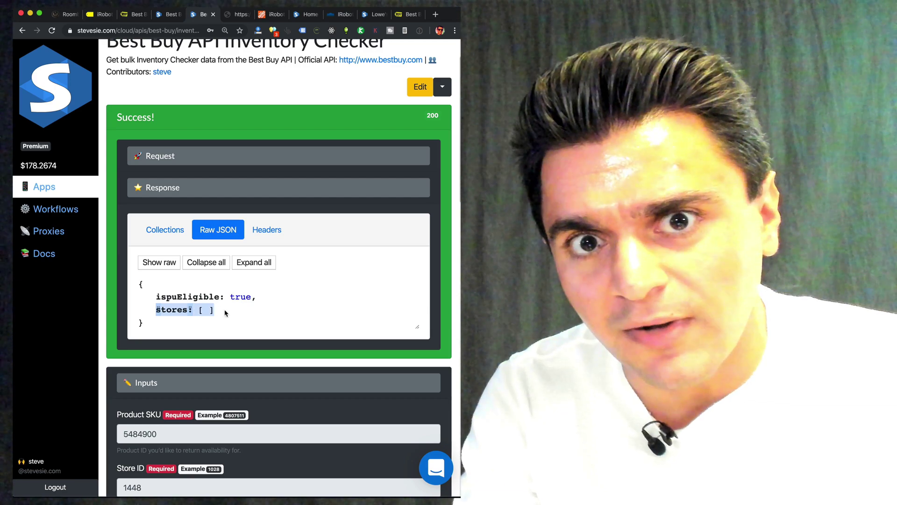
{"action": "key", "text": "super+2"}
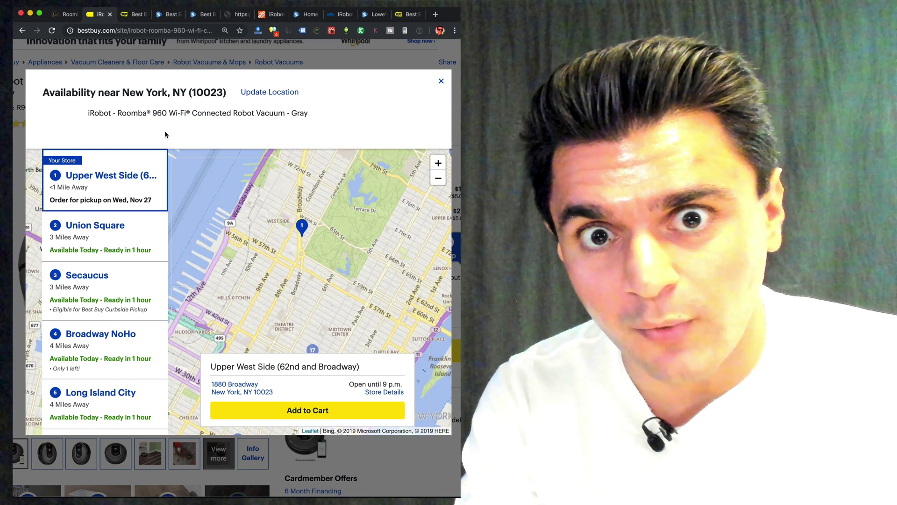
{"action": "key", "text": "super+4"}
{"action": "scroll", "coordinate": [265, 225], "scroll_direction": "up", "scroll_amount": 15}
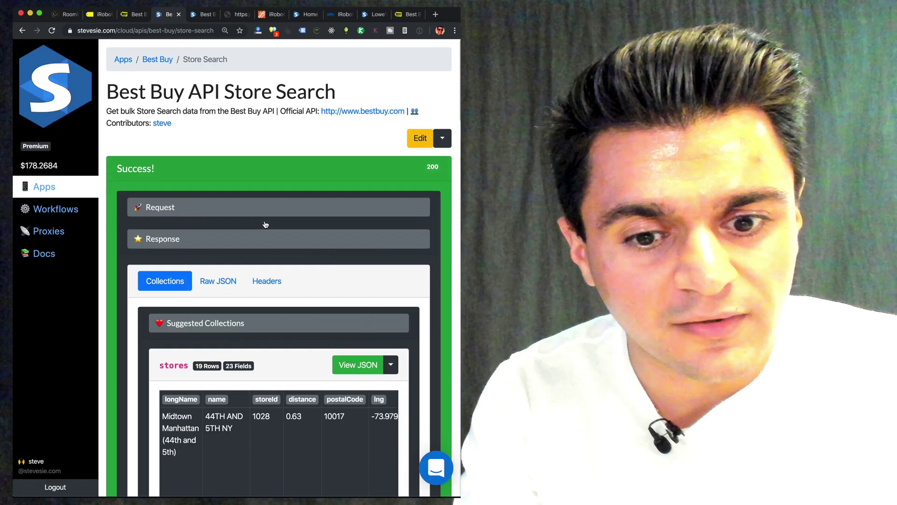
{"action": "left_click", "coordinate": [390, 364]}
Step: Download the stores as an expanded CSV and find 'union square' in Excel, selecting its store ID 1531
{"action": "left_click", "coordinate": [373, 403]}
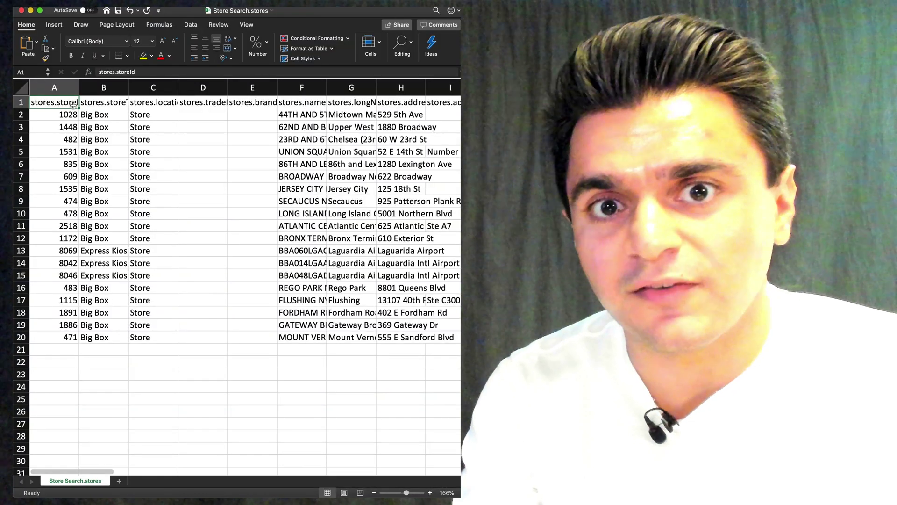
{"action": "key", "text": "super+f"}
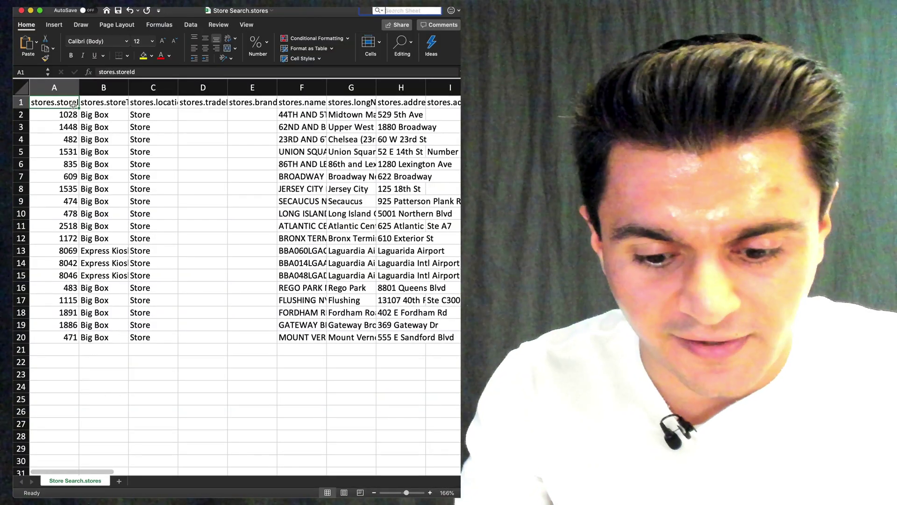
{"action": "type", "text": "union square"}
{"action": "key", "text": "Return"}
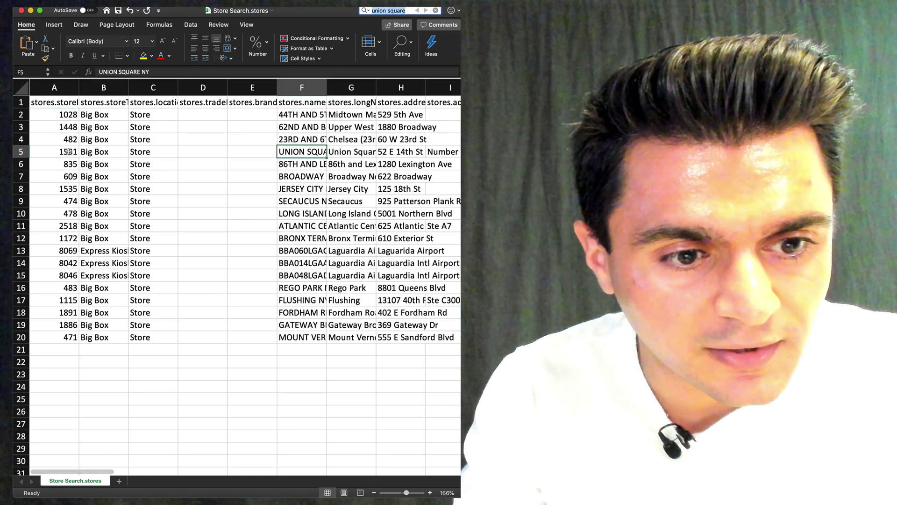
{"action": "left_click", "coordinate": [68, 106]}
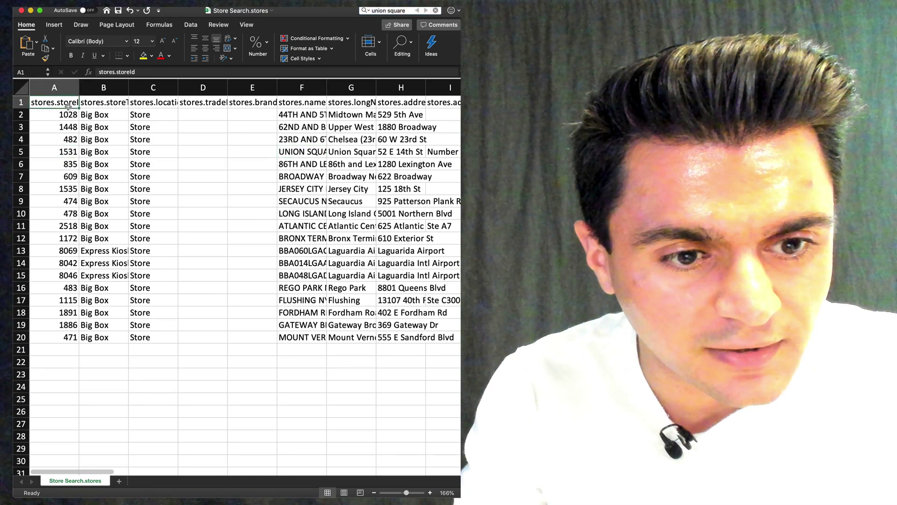
{"action": "left_click", "coordinate": [66, 151]}
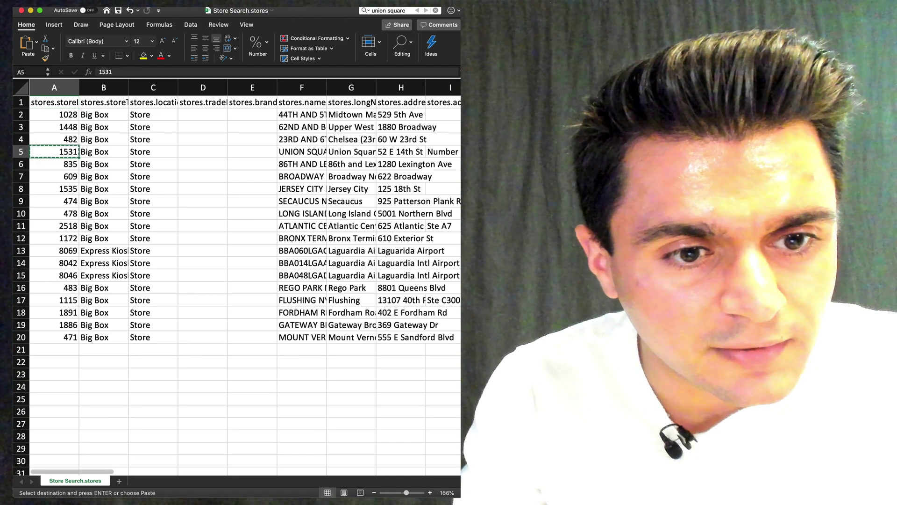
Step: Rerun the inventory check with store ID 1531 replacing 1448 and review the raw JSON stores list
{"action": "key", "text": "super+Tab"}
{"action": "scroll", "coordinate": [175, 368], "scroll_direction": "down", "scroll_amount": 5}
{"action": "double_click", "coordinate": [175, 369]}
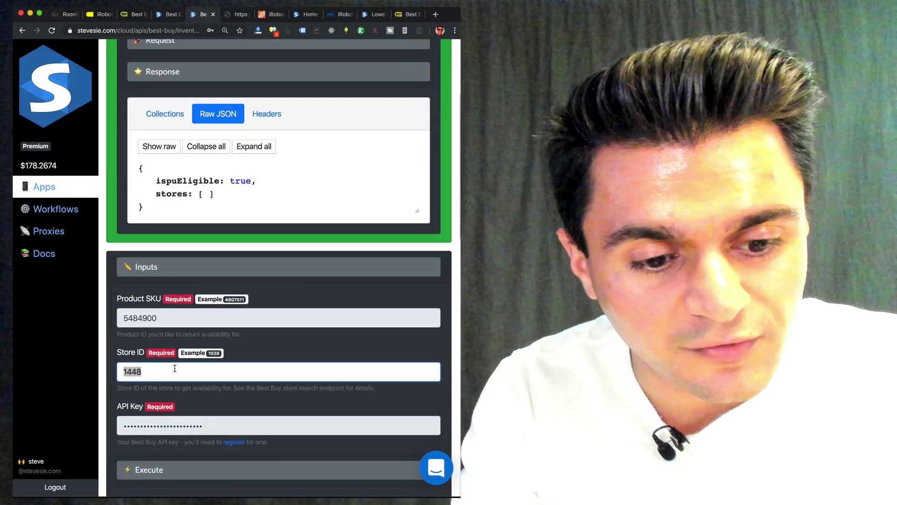
{"action": "key", "text": "super+v"}
{"action": "scroll", "coordinate": [175, 368], "scroll_direction": "down", "scroll_amount": 7}
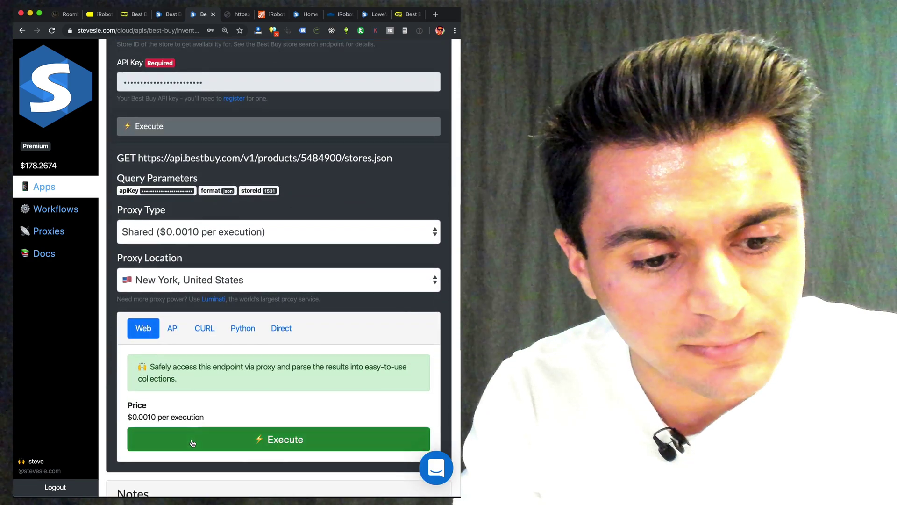
{"action": "left_click", "coordinate": [192, 440]}
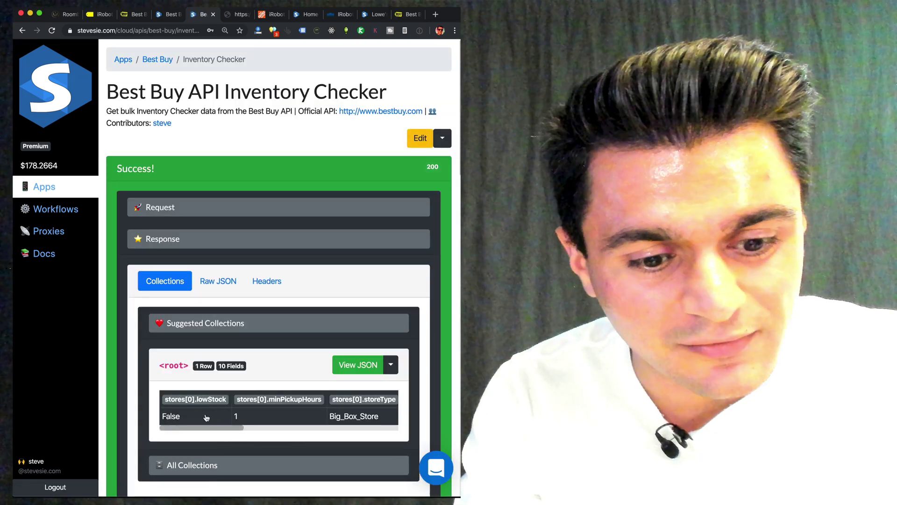
{"action": "scroll", "coordinate": [197, 415], "scroll_direction": "right", "scroll_amount": 5}
{"action": "left_click", "coordinate": [217, 280]}
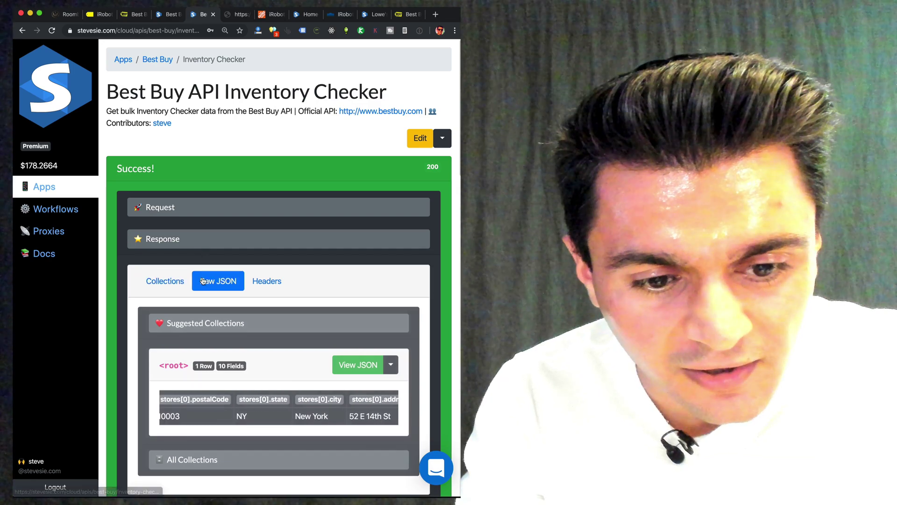
{"action": "left_click_drag", "start_coordinate": [156, 356], "coordinate": [209, 358]}
{"action": "scroll", "coordinate": [211, 377], "scroll_direction": "down", "scroll_amount": 1}
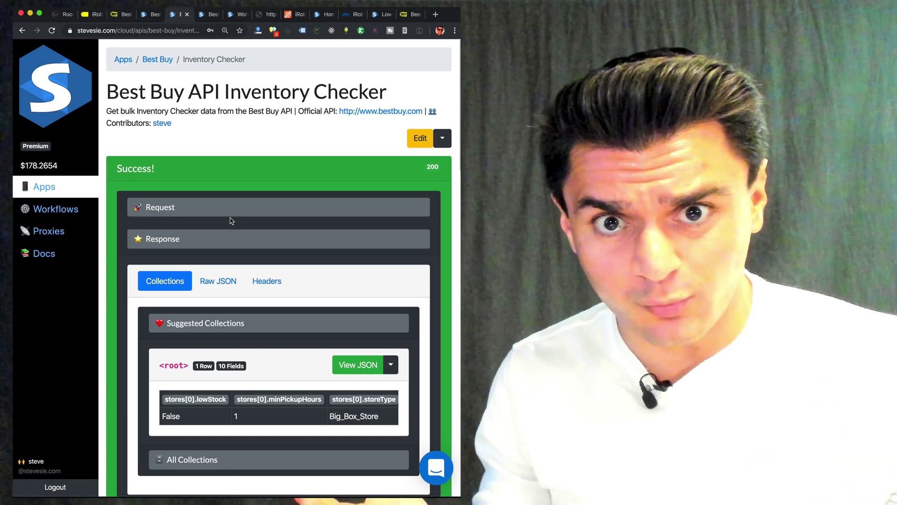
Step: Open the Multiple Stores & Products inventory checker formula
{"action": "scroll", "coordinate": [112, 252], "scroll_direction": "down", "scroll_amount": 5}
{"action": "scroll", "coordinate": [112, 253], "scroll_direction": "down", "scroll_amount": 10}
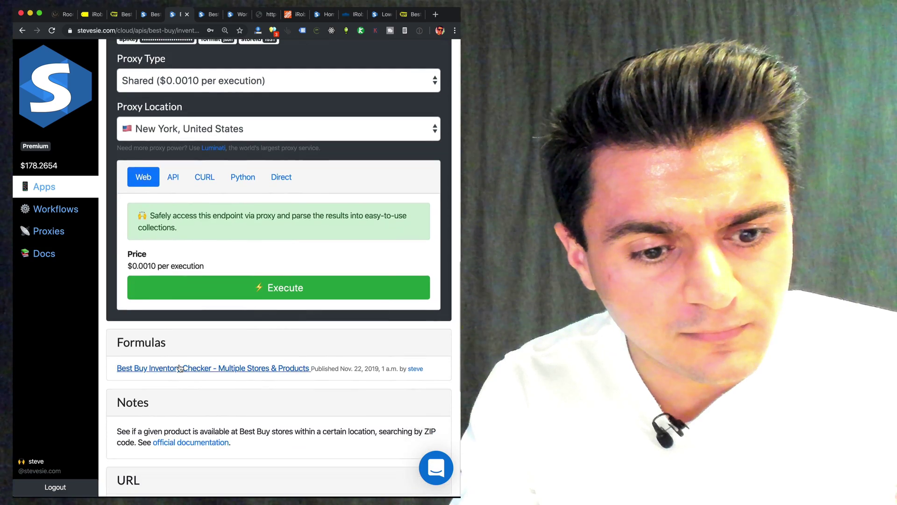
{"action": "left_click", "coordinate": [180, 368]}
Step: Import the formula as a workflow and add SKU 5484900 to the Lookup SKUs collection
{"action": "left_click", "coordinate": [241, 364]}
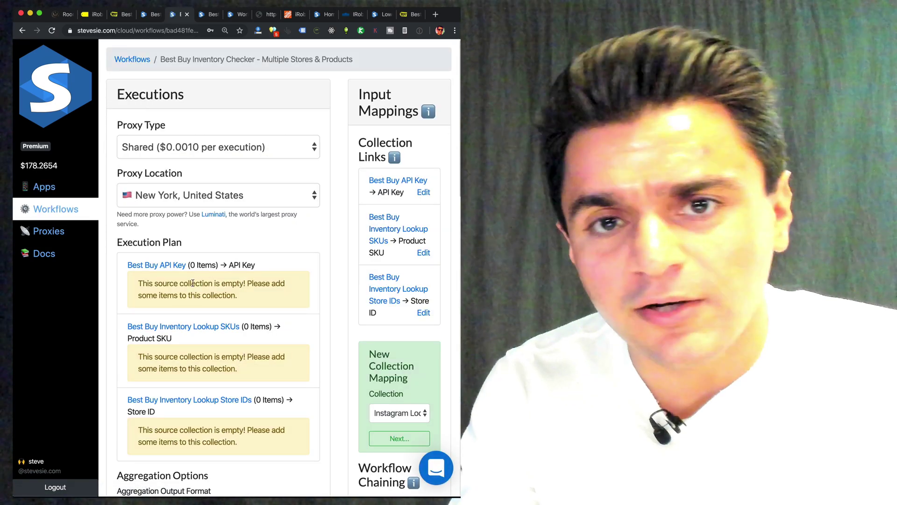
{"action": "scroll", "coordinate": [192, 282], "scroll_direction": "down", "scroll_amount": 2}
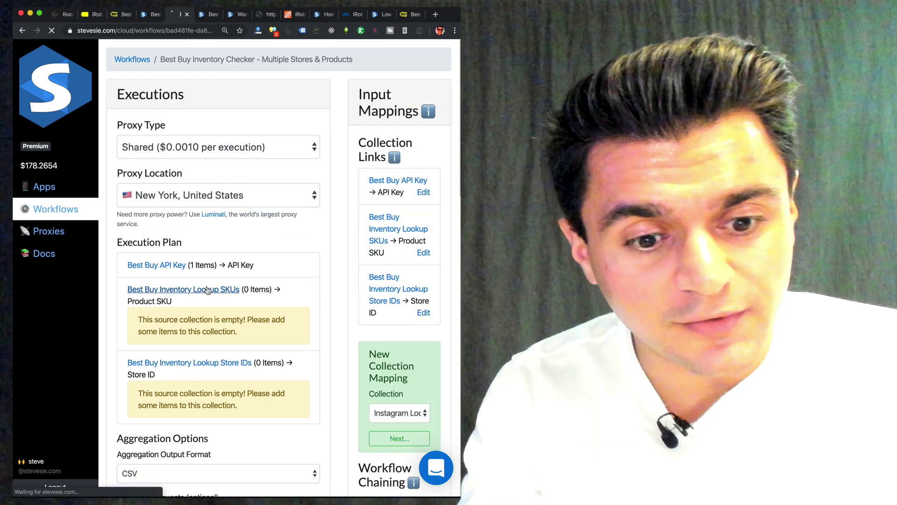
{"action": "left_click", "coordinate": [207, 291]}
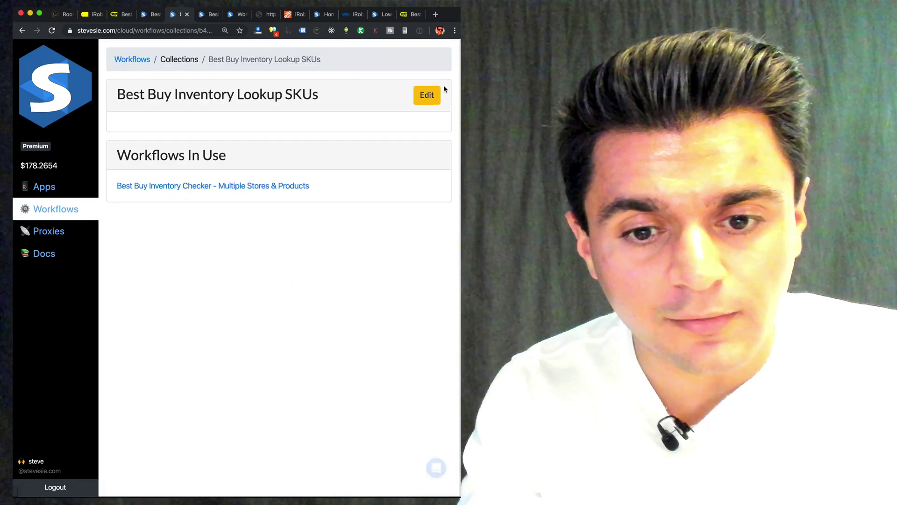
{"action": "left_click", "coordinate": [427, 95]}
{"action": "key", "text": "super+v"}
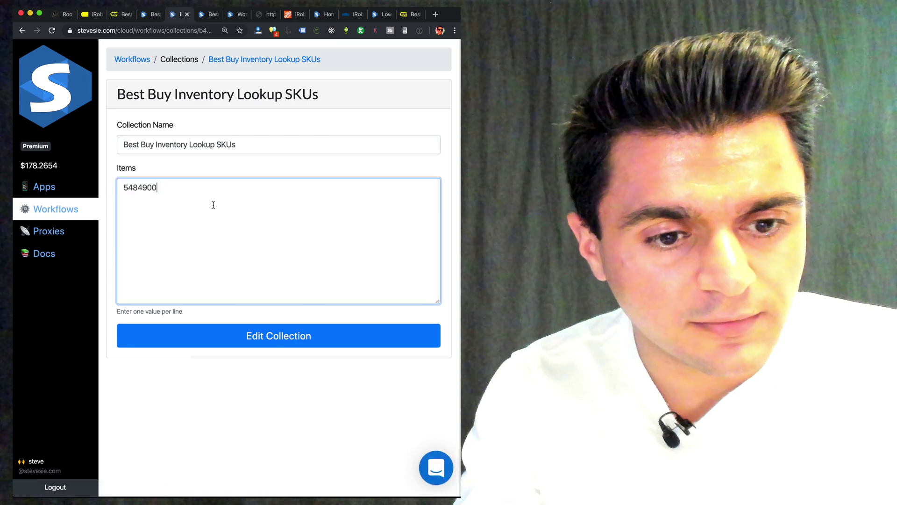
{"action": "key", "text": "Return"}
Step: Add the Braava jet m6 SKU 6344889 as a second line and save the SKUs collection
{"action": "left_click", "coordinate": [91, 14]}
{"action": "scroll", "coordinate": [184, 201], "scroll_direction": "down", "scroll_amount": 15}
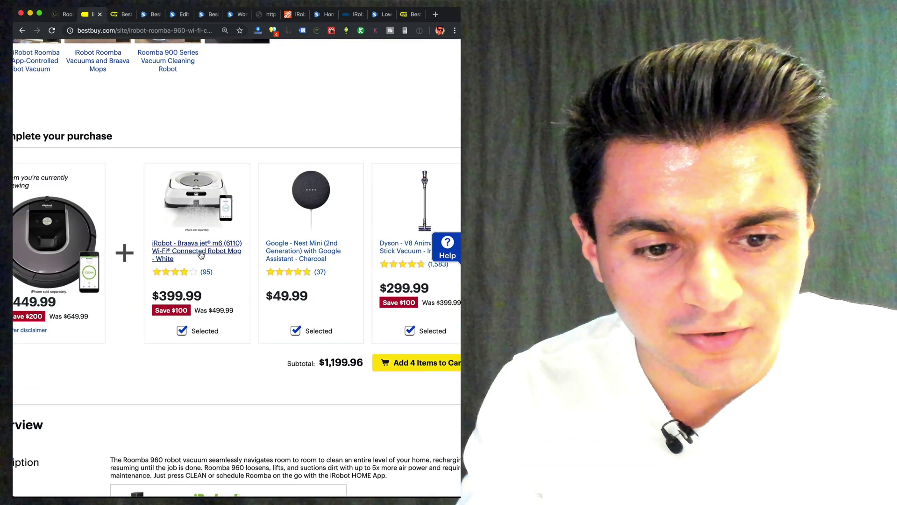
{"action": "left_click", "coordinate": [204, 255]}
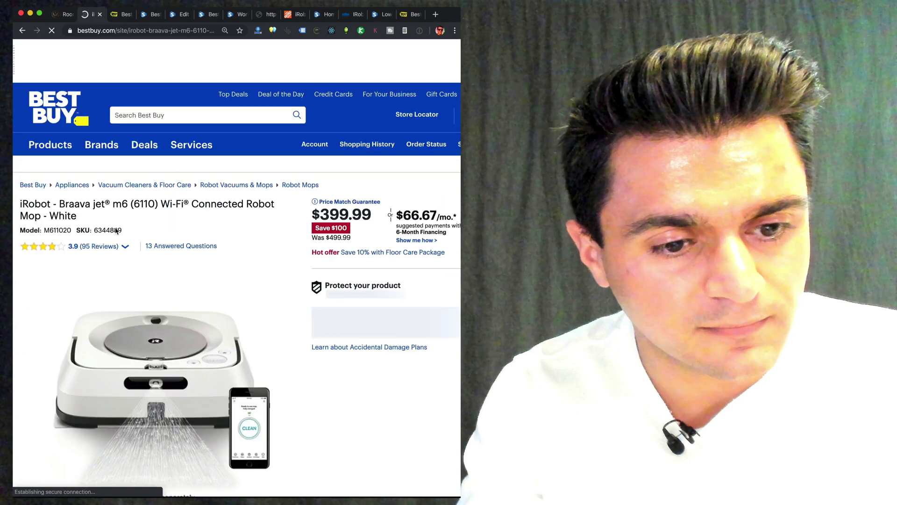
{"action": "double_click", "coordinate": [108, 229]}
{"action": "key", "text": "super+c"}
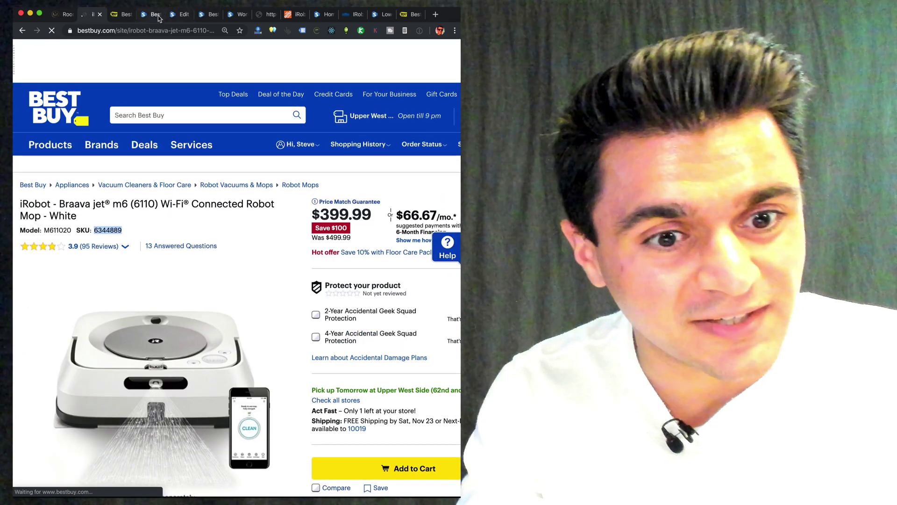
{"action": "left_click", "coordinate": [181, 14]}
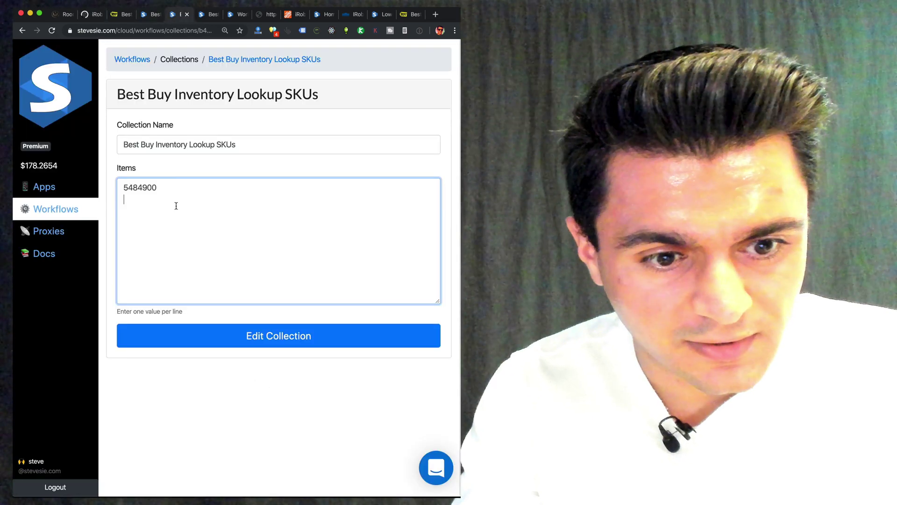
{"action": "key", "text": "super+v"}
{"action": "left_click", "coordinate": [224, 341]}
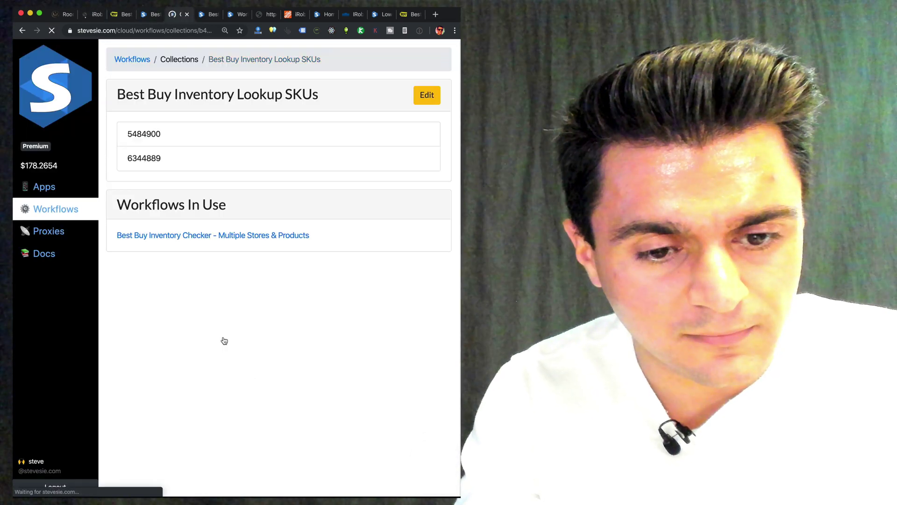
{"action": "left_click", "coordinate": [264, 236]}
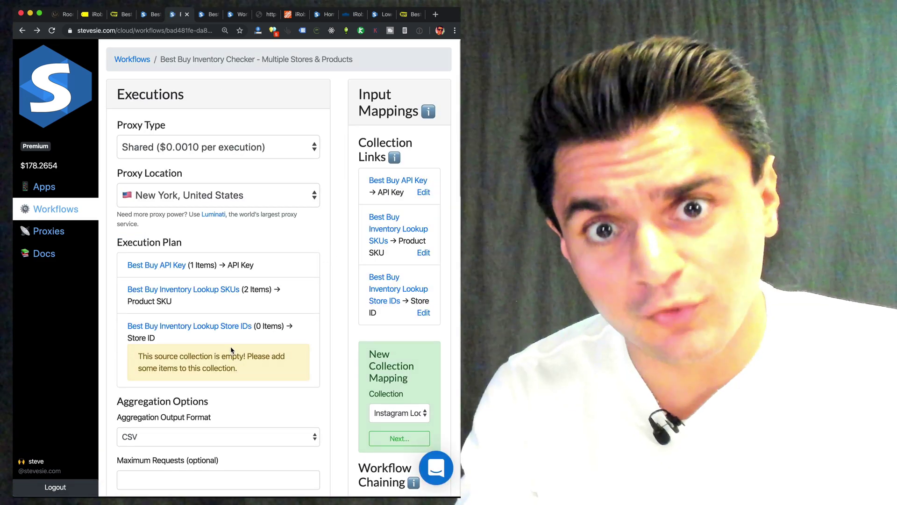
Step: Enter store IDs 1531 and 1448 in the Lookup Store IDs collection and save it
{"action": "left_click", "coordinate": [232, 326]}
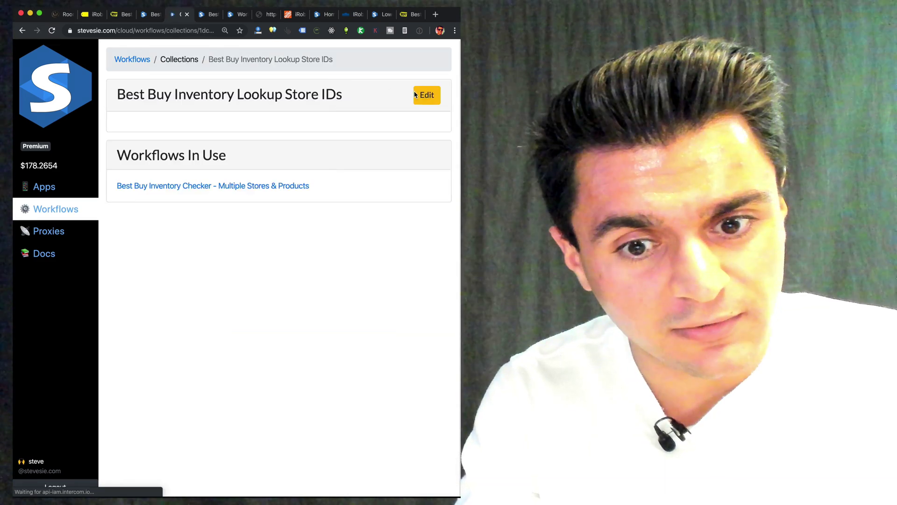
{"action": "left_click", "coordinate": [416, 97]}
{"action": "left_click", "coordinate": [166, 187]}
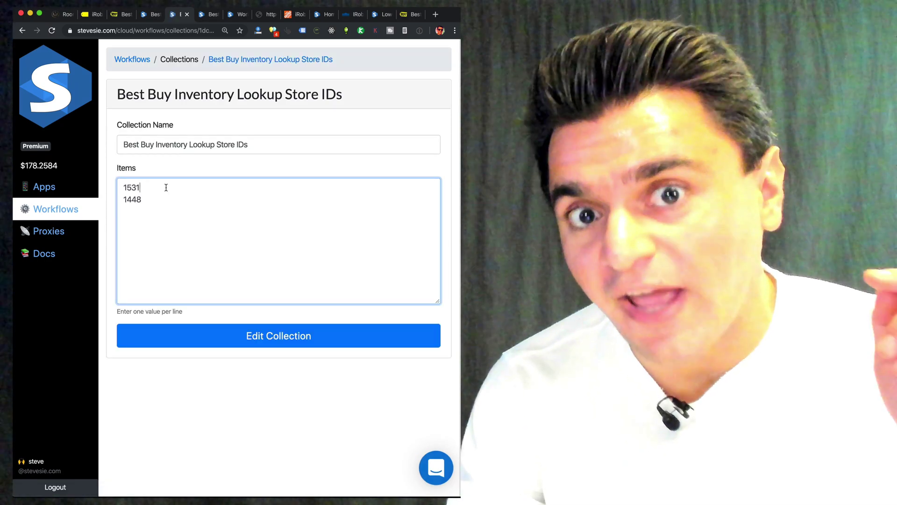
{"action": "double_click", "coordinate": [159, 205]}
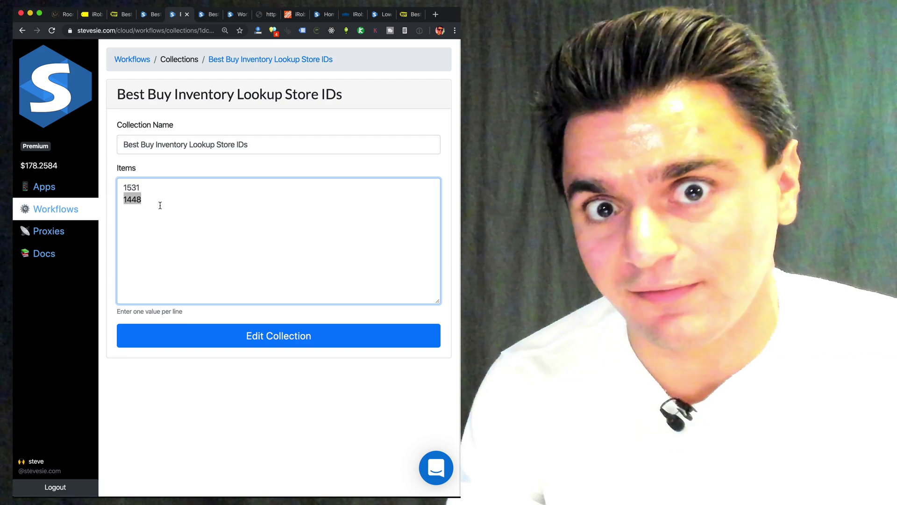
{"action": "left_click", "coordinate": [180, 337]}
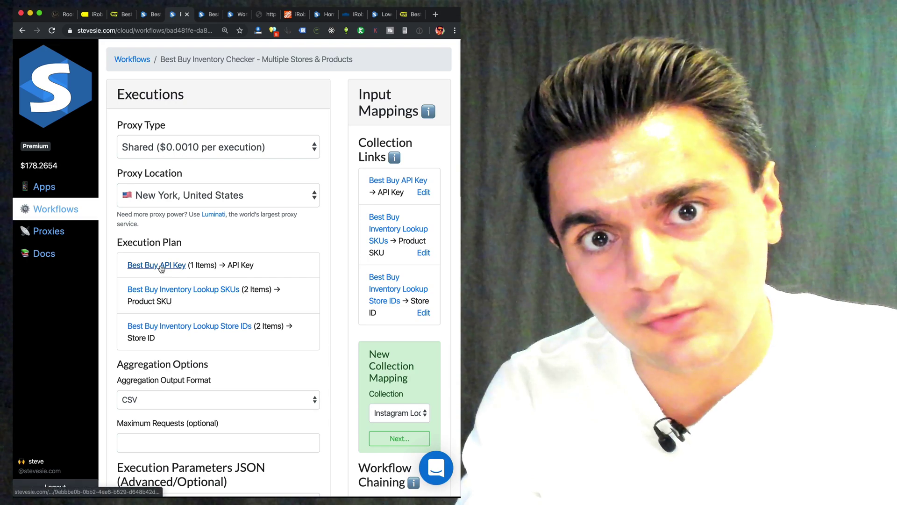
Step: Execute the workflow for both SKUs across both stores and scroll to Finished Executions
{"action": "scroll", "coordinate": [187, 327], "scroll_direction": "down", "scroll_amount": 5}
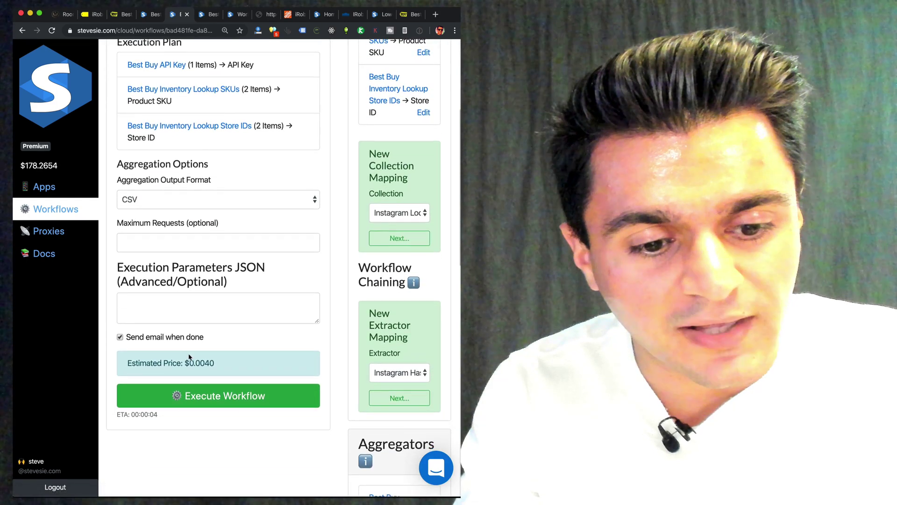
{"action": "left_click", "coordinate": [195, 396]}
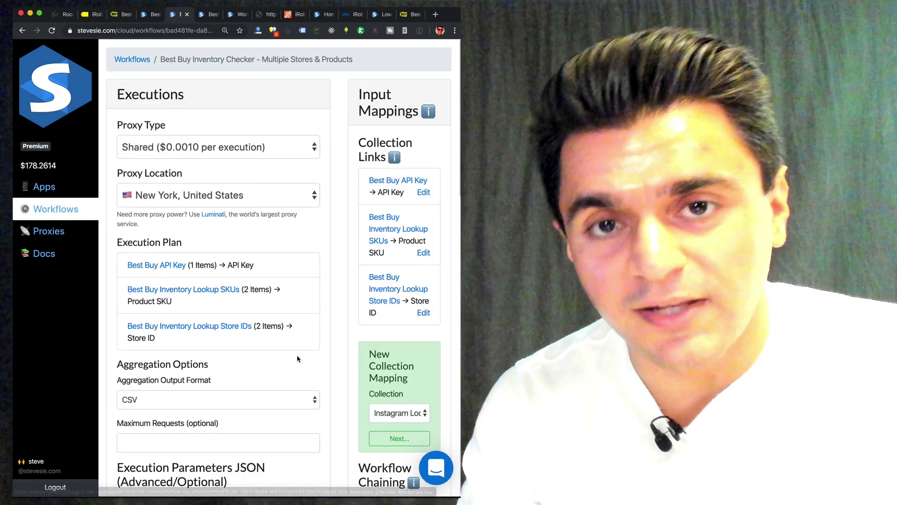
{"action": "scroll", "coordinate": [300, 345], "scroll_direction": "down", "scroll_amount": 2}
{"action": "scroll", "coordinate": [299, 345], "scroll_direction": "down", "scroll_amount": 9}
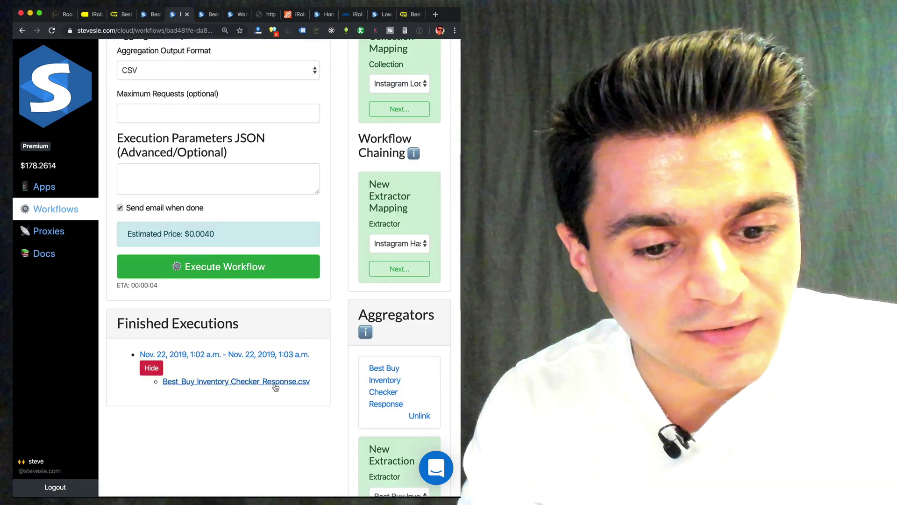
{"action": "left_click", "coordinate": [274, 384]}
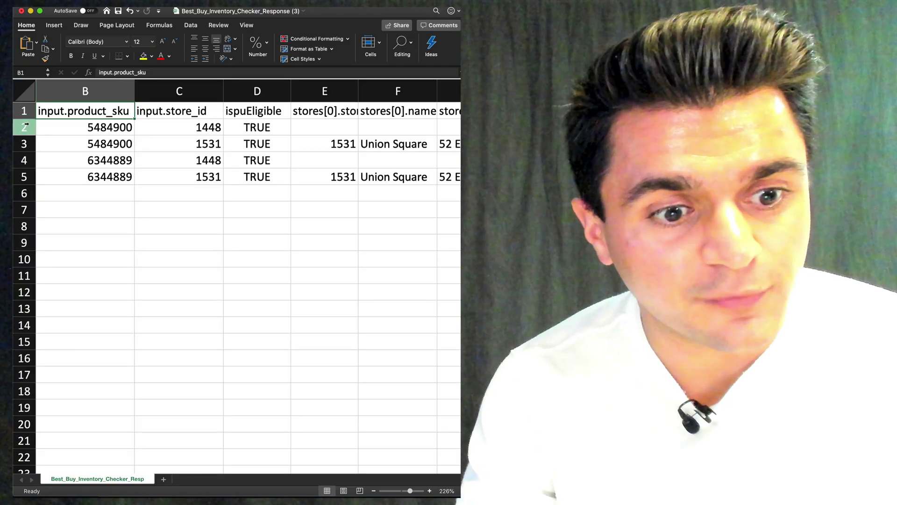
{"action": "left_click", "coordinate": [25, 127]}
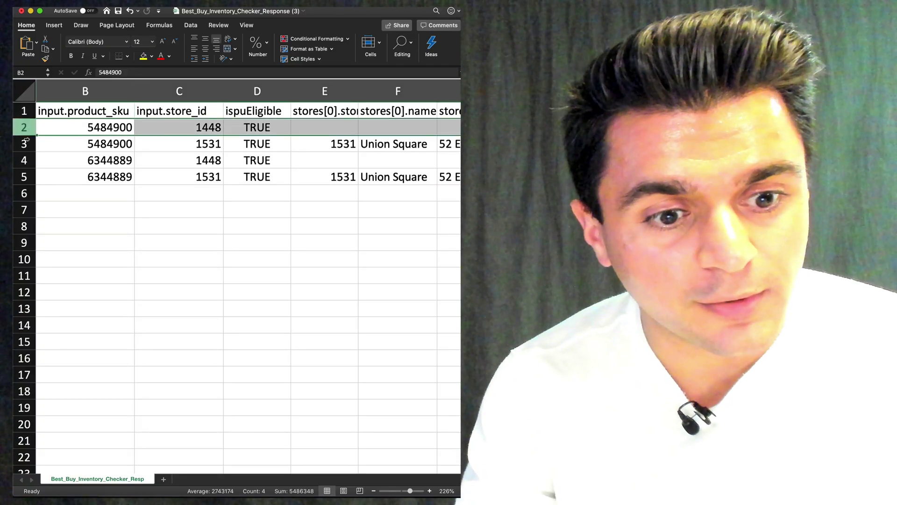
{"action": "left_click", "coordinate": [26, 176], "text": "shift"}
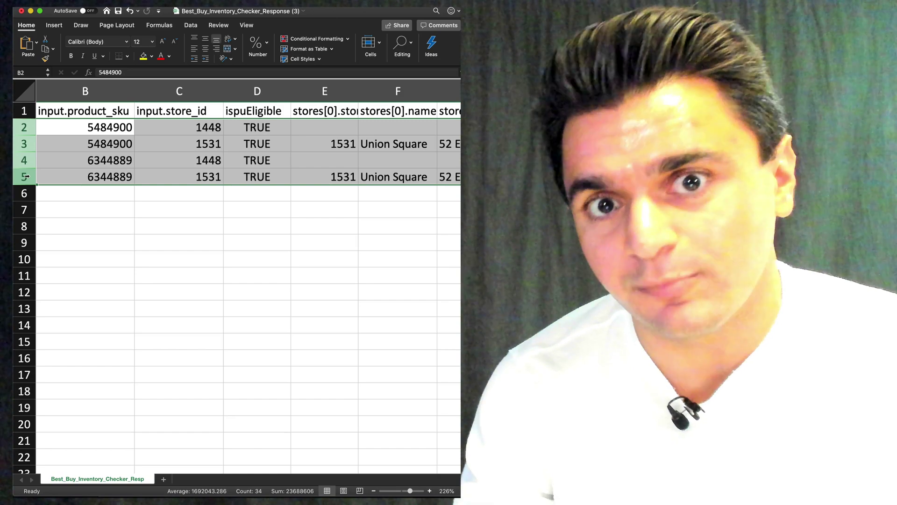
{"action": "left_click", "coordinate": [112, 127]}
{"action": "left_click", "coordinate": [109, 145], "text": "shift"}
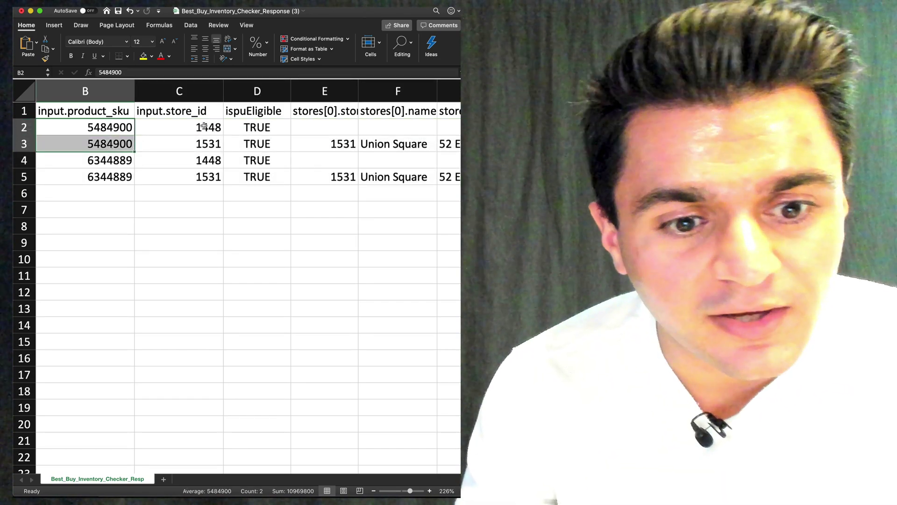
{"action": "left_click", "coordinate": [214, 128]}
{"action": "left_click", "coordinate": [204, 143], "text": "shift"}
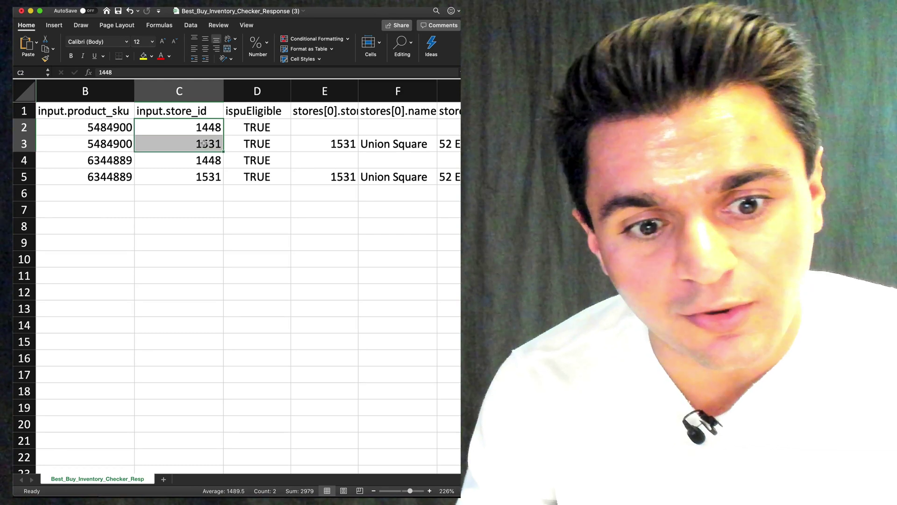
{"action": "left_click", "coordinate": [118, 130]}
{"action": "left_click", "coordinate": [207, 128]}
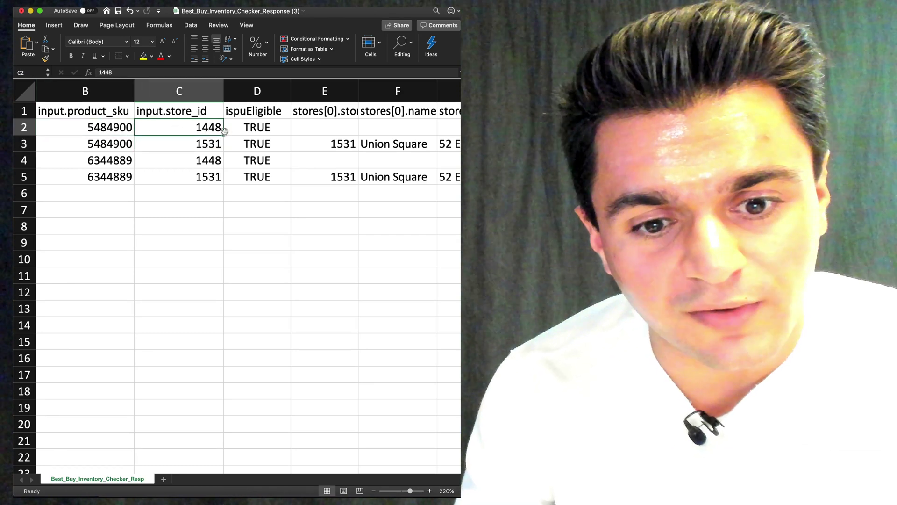
{"action": "left_click", "coordinate": [343, 131]}
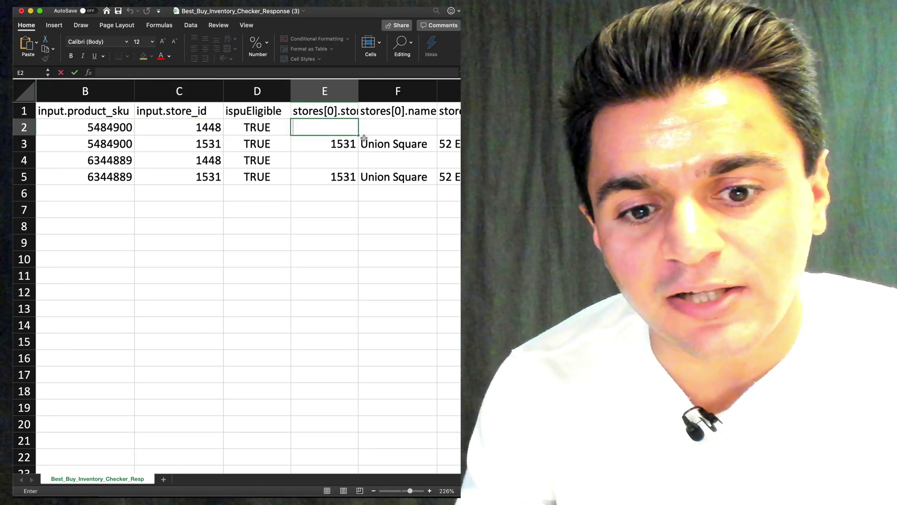
{"action": "left_click", "coordinate": [364, 128]}
{"action": "left_click", "coordinate": [343, 128]}
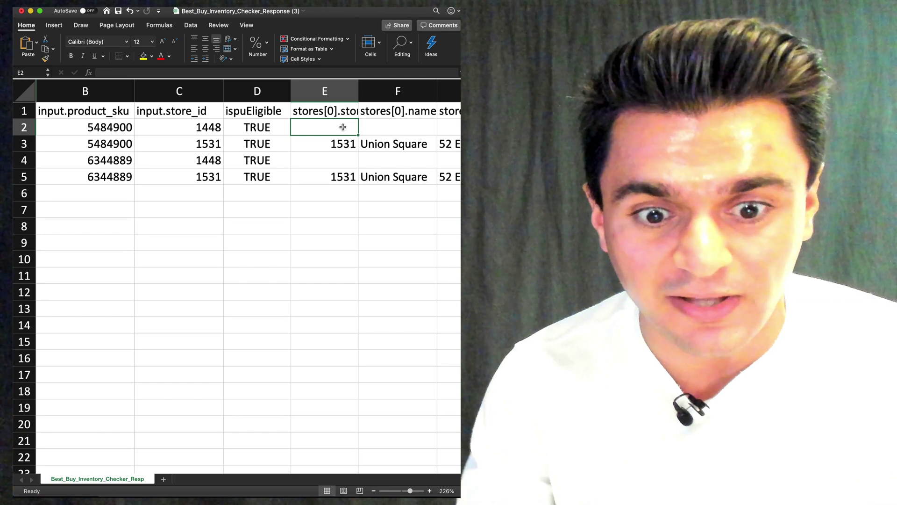
{"action": "left_click", "coordinate": [199, 146]}
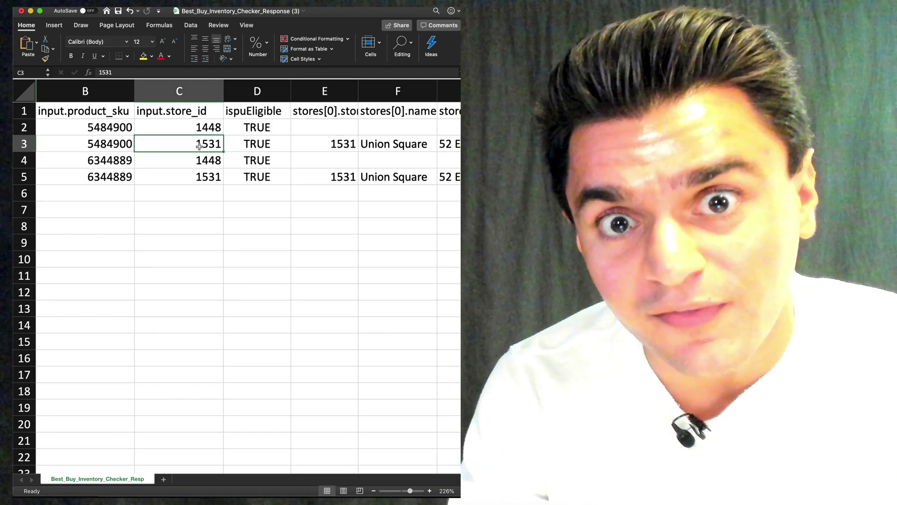
{"action": "left_click", "coordinate": [328, 143]}
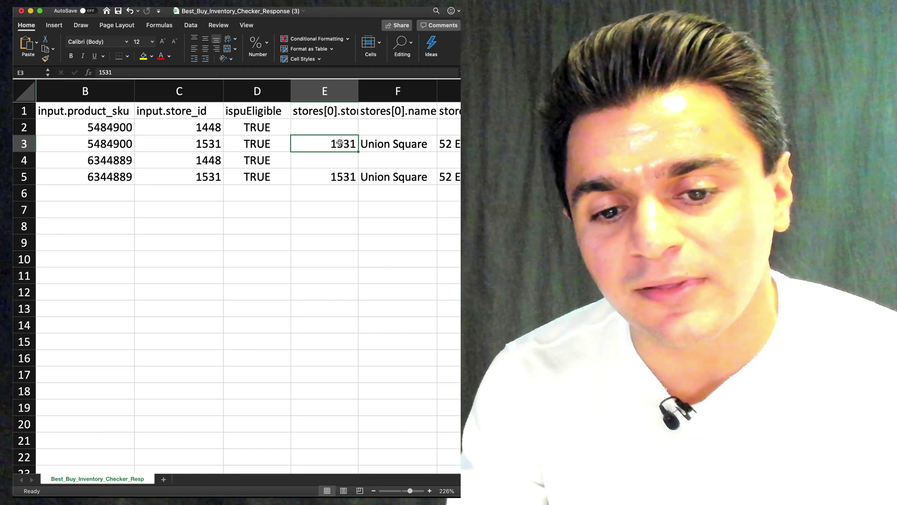
Step: Locate the stores[0].lowStock column and its FALSE value in M3
{"action": "scroll", "coordinate": [340, 143], "scroll_direction": "right", "scroll_amount": 3}
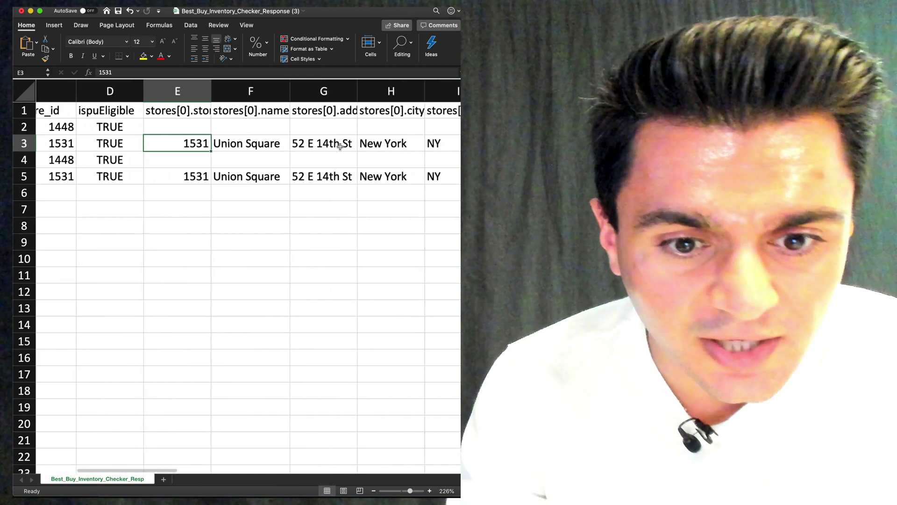
{"action": "scroll", "coordinate": [291, 148], "scroll_direction": "right", "scroll_amount": 3}
{"action": "left_click", "coordinate": [291, 146]}
{"action": "scroll", "coordinate": [291, 149], "scroll_direction": "right", "scroll_amount": 2}
{"action": "scroll", "coordinate": [291, 149], "scroll_direction": "right", "scroll_amount": 1}
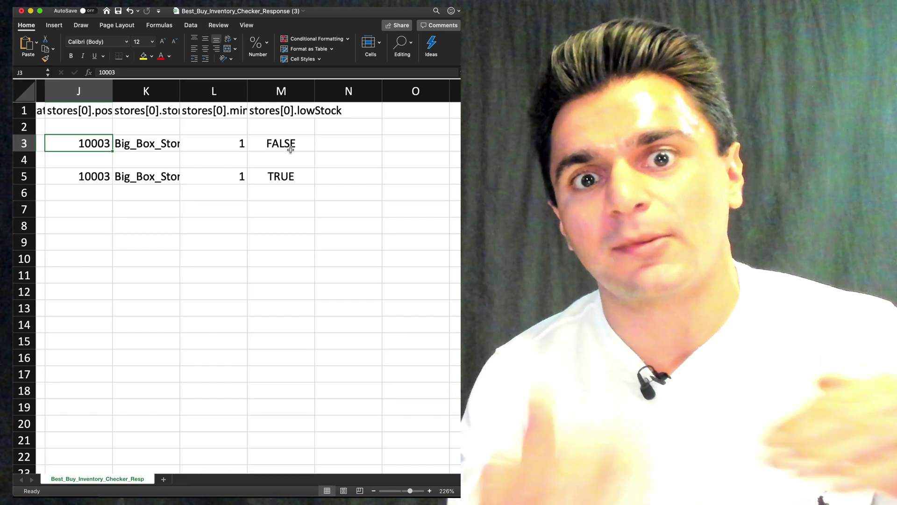
{"action": "scroll", "coordinate": [290, 150], "scroll_direction": "left", "scroll_amount": 2}
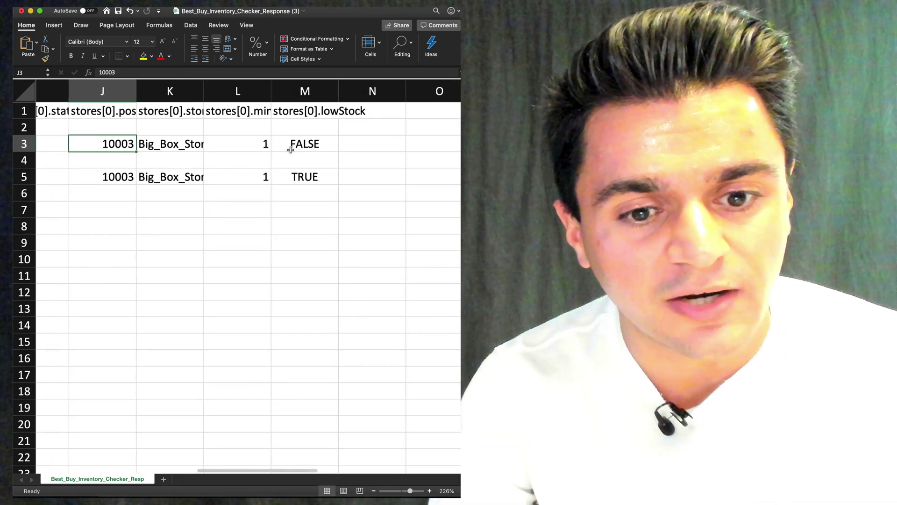
{"action": "left_click", "coordinate": [310, 148]}
{"action": "left_click", "coordinate": [314, 114]}
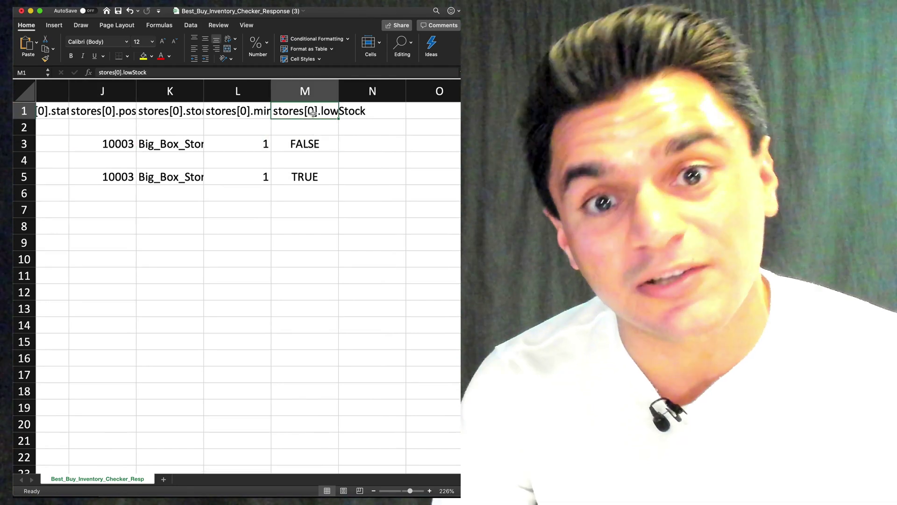
{"action": "left_click", "coordinate": [314, 143]}
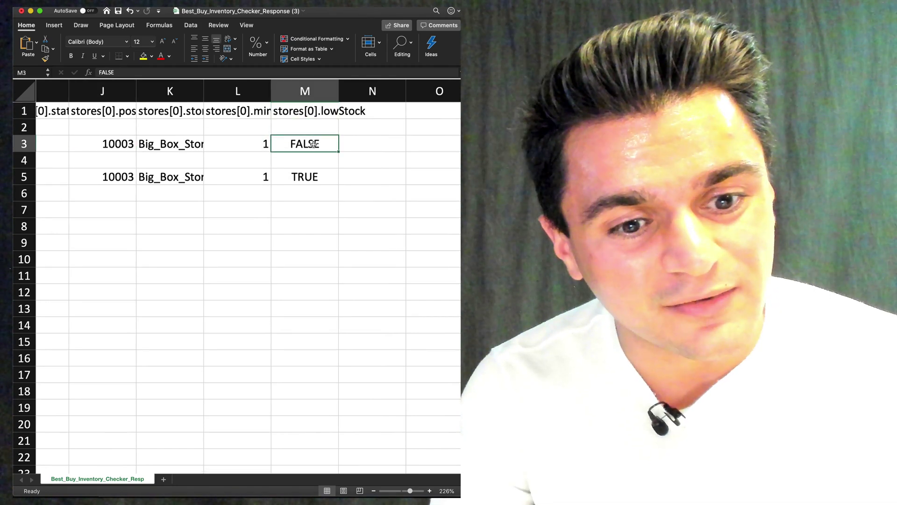
Step: Confirm SKU 6344889 at store 1531 shows lowStock TRUE in M5
{"action": "scroll", "coordinate": [312, 144], "scroll_direction": "left", "scroll_amount": 10}
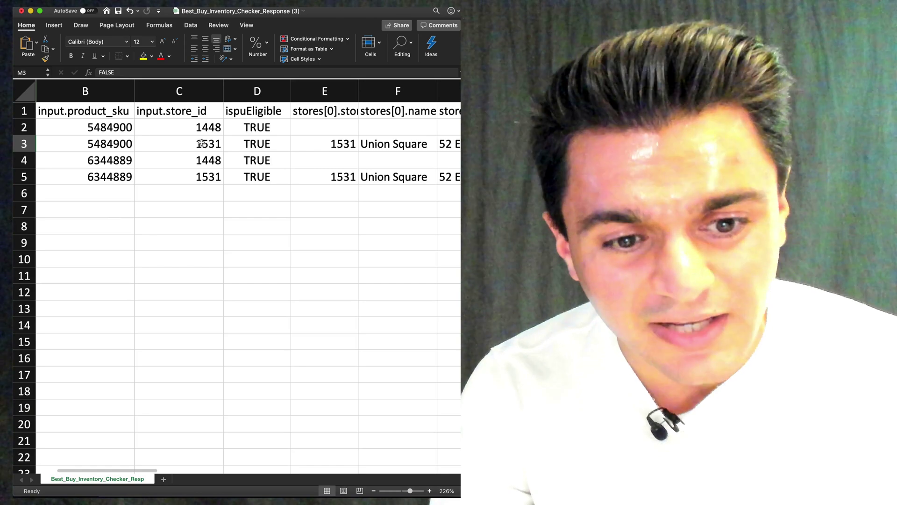
{"action": "left_click", "coordinate": [201, 144]}
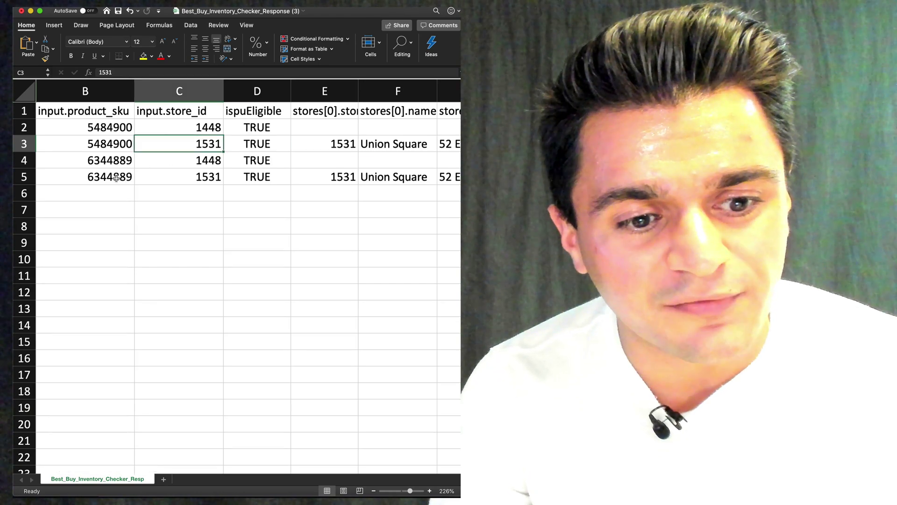
{"action": "left_click", "coordinate": [116, 178]}
{"action": "left_click", "coordinate": [170, 177]}
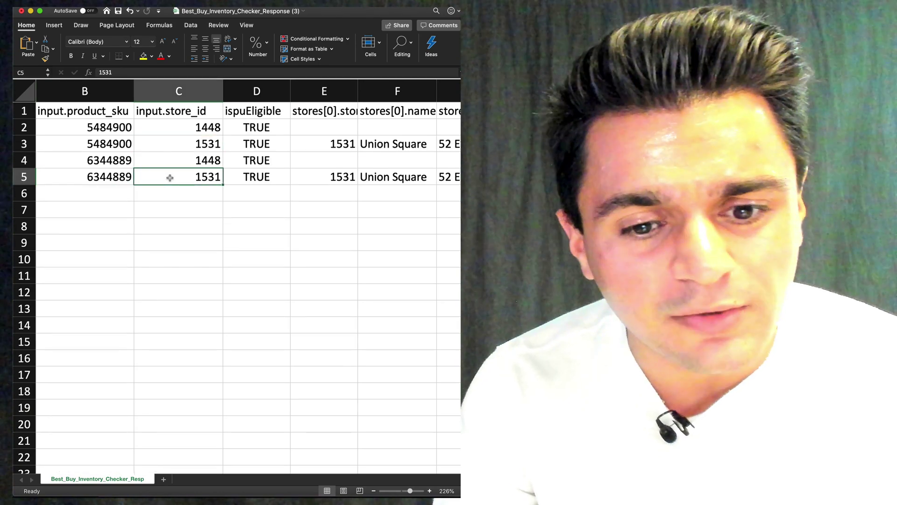
{"action": "scroll", "coordinate": [170, 177], "scroll_direction": "right", "scroll_amount": 10}
{"action": "left_click", "coordinate": [339, 178]}
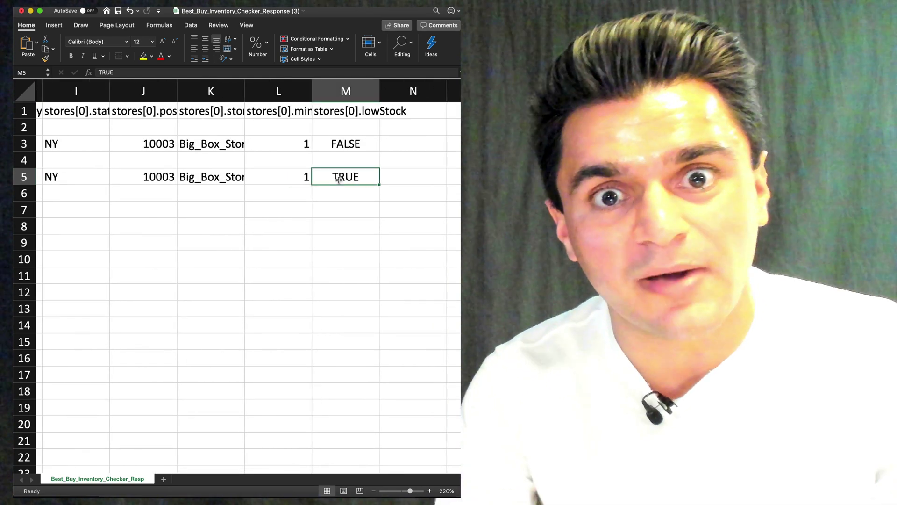
Step: Check Braava jet m6 availability across all stores, viewing Union Square and Upper West Side
{"action": "key", "text": "super+Tab"}
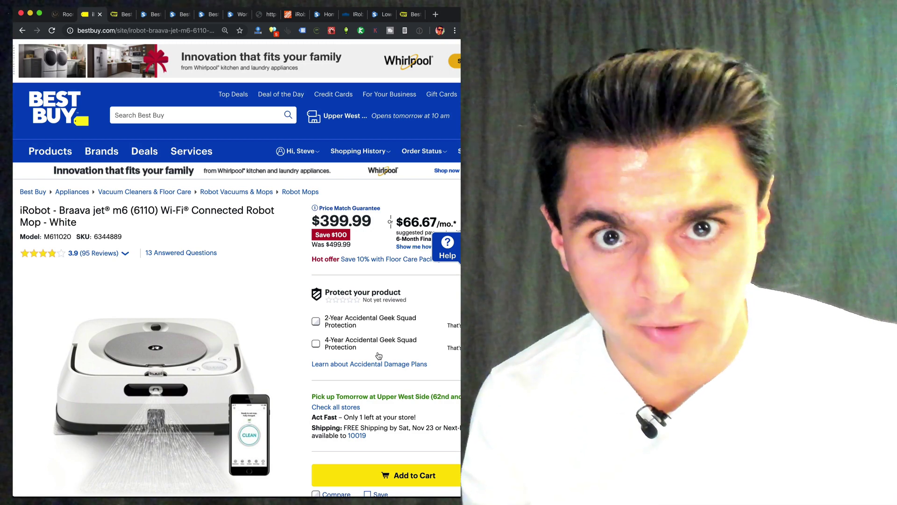
{"action": "scroll", "coordinate": [259, 344], "scroll_direction": "down", "scroll_amount": 2}
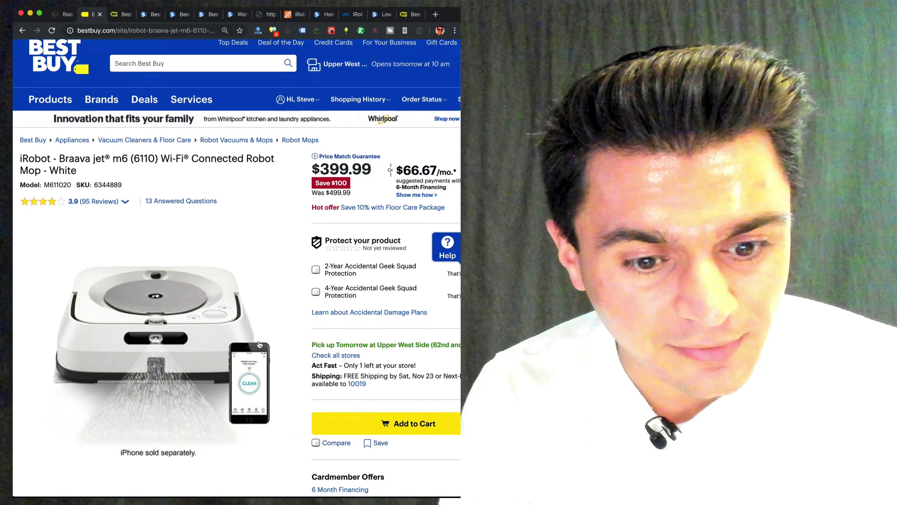
{"action": "left_click", "coordinate": [333, 355]}
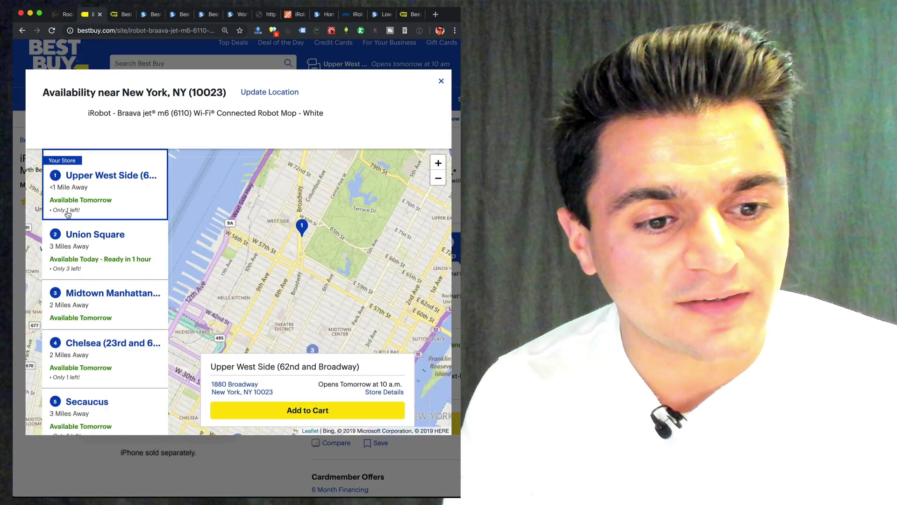
{"action": "left_click", "coordinate": [79, 252]}
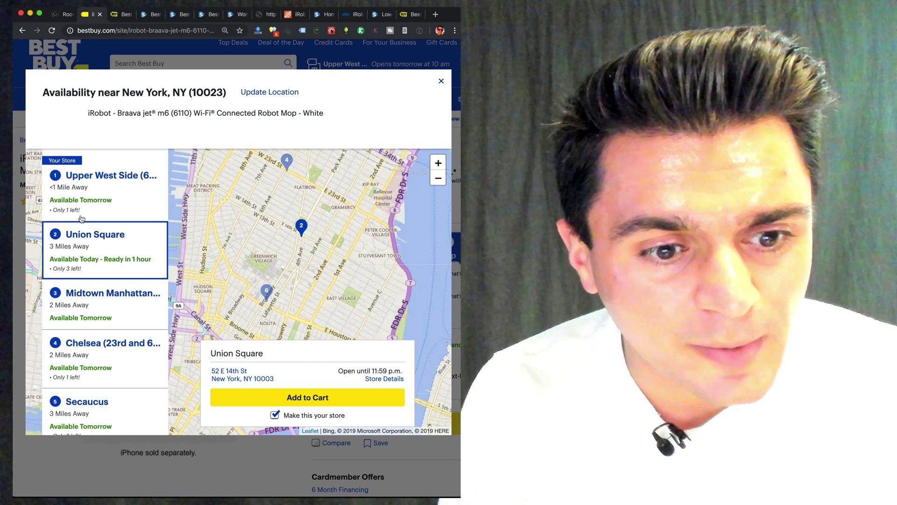
{"action": "left_click", "coordinate": [82, 218]}
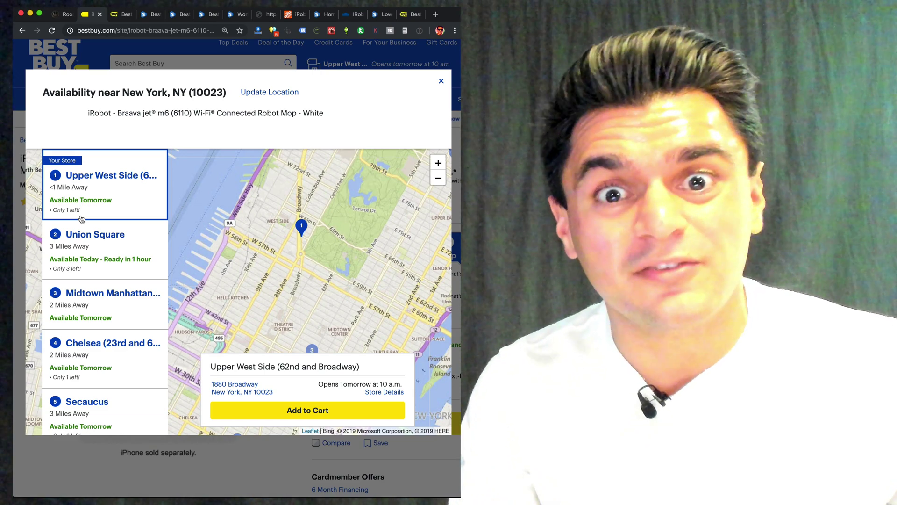
Step: In Excel, recheck the lowStock values FALSE in M3 and TRUE in M5, then return to the browser
{"action": "key", "text": "super+Tab"}
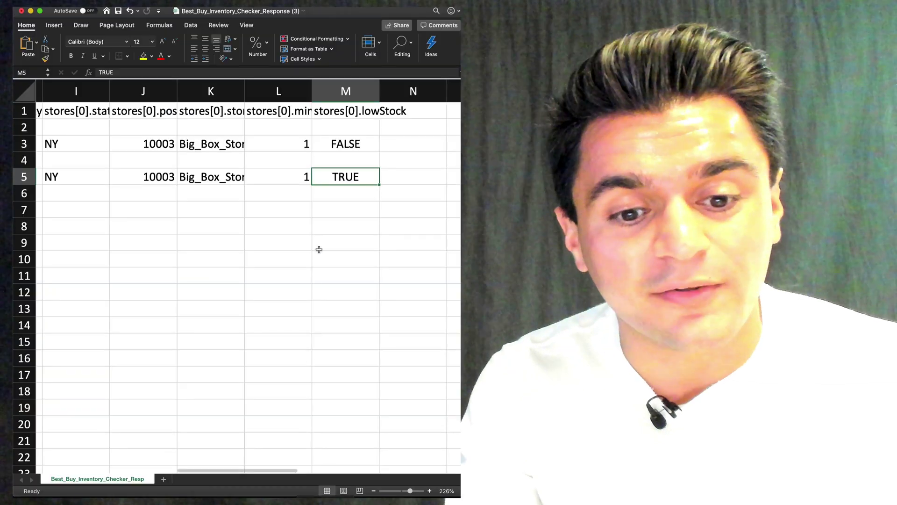
{"action": "left_click", "coordinate": [350, 143]}
{"action": "left_click", "coordinate": [345, 178]}
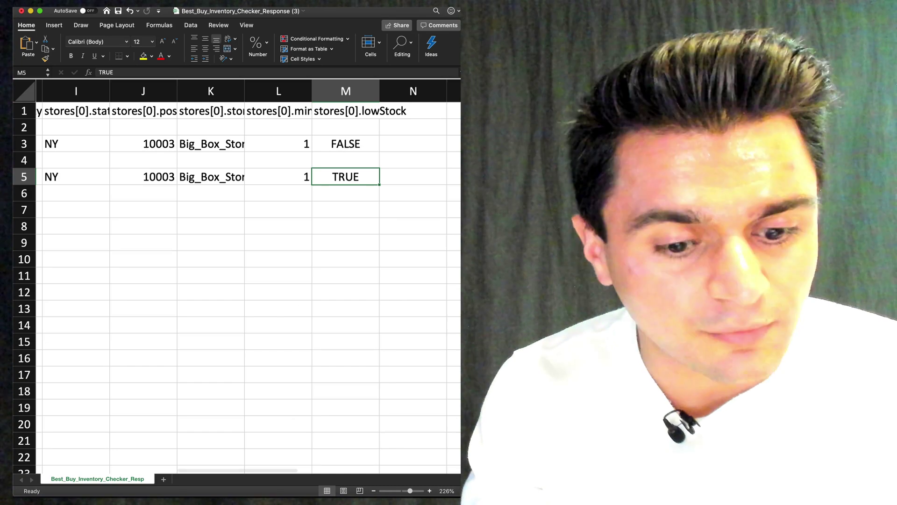
{"action": "left_click", "coordinate": [211, 488]}
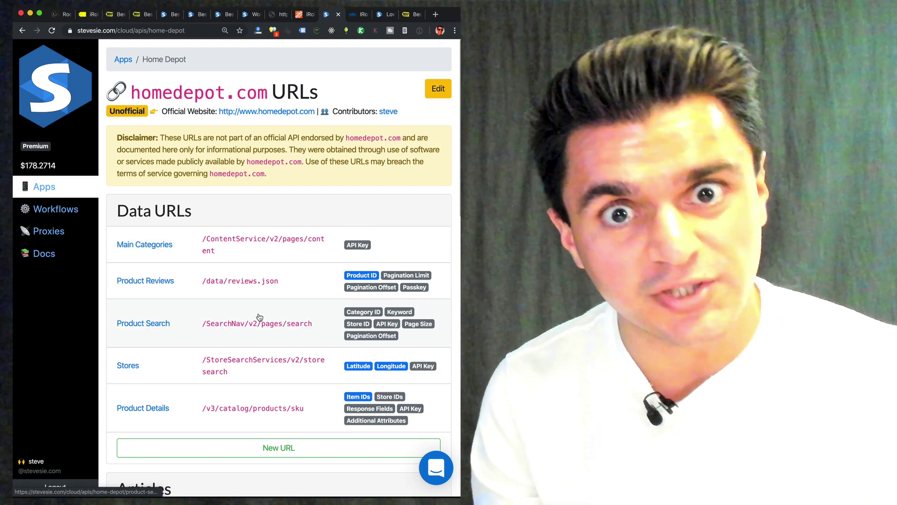
Step: View the Lowe's Inventory URL page, then go to Home Depot's Product Details form's Store IDs field
{"action": "left_click", "coordinate": [381, 15]}
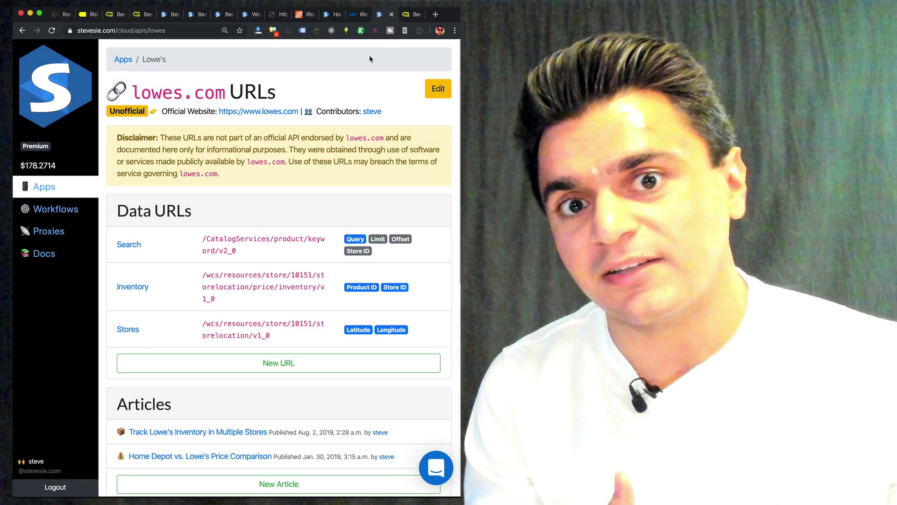
{"action": "left_click", "coordinate": [233, 298]}
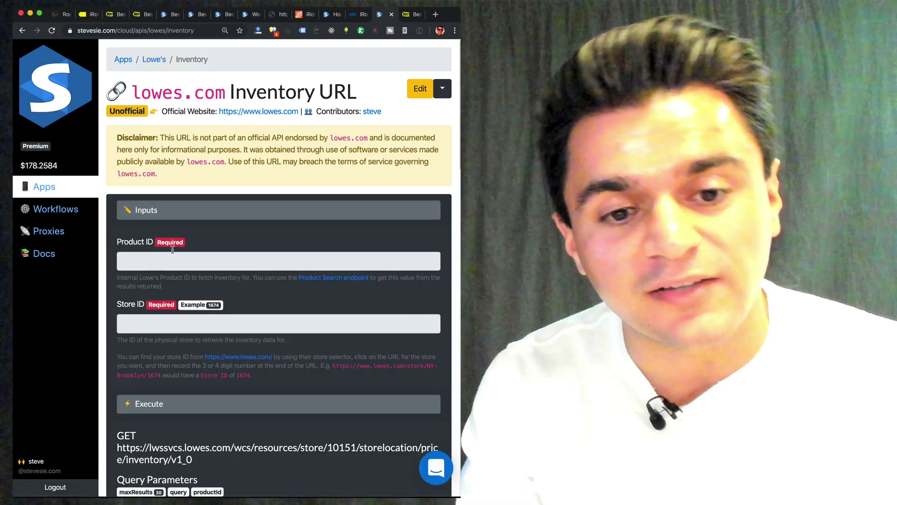
{"action": "left_click", "coordinate": [329, 14]}
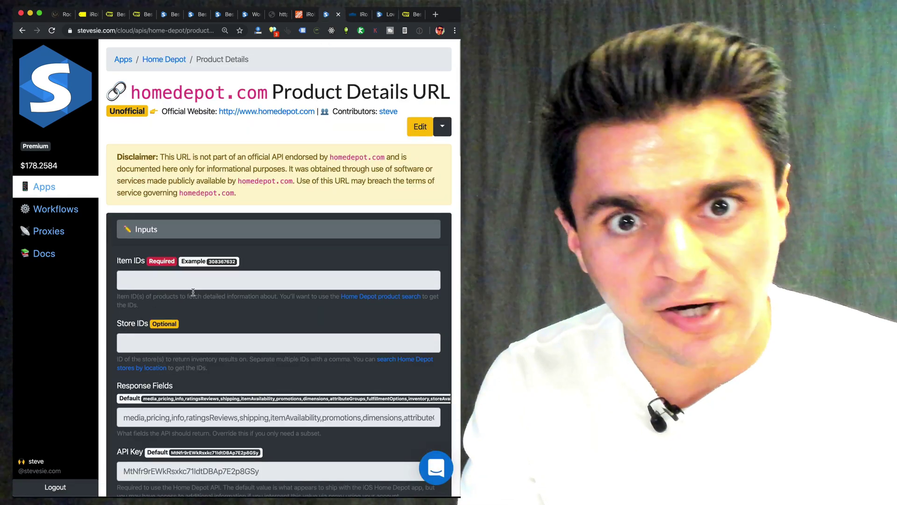
{"action": "scroll", "coordinate": [193, 292], "scroll_direction": "down", "scroll_amount": 2}
{"action": "left_click", "coordinate": [173, 299]}
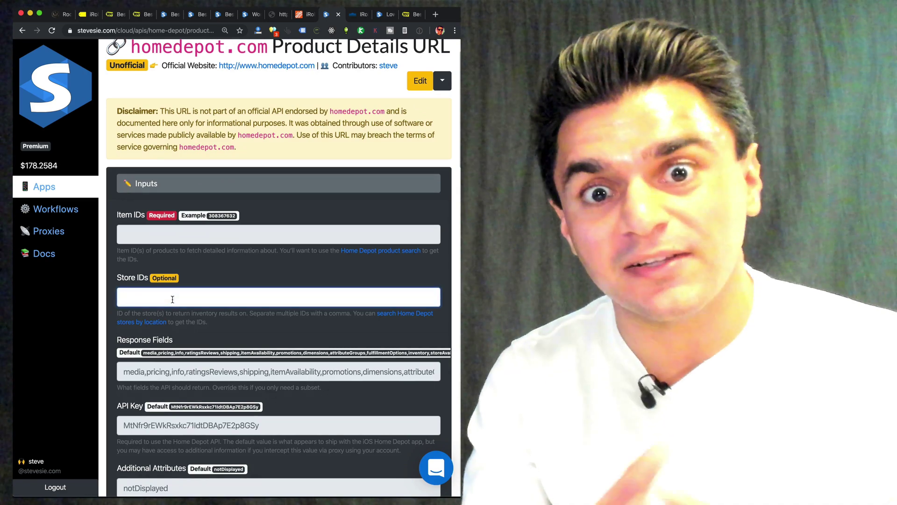